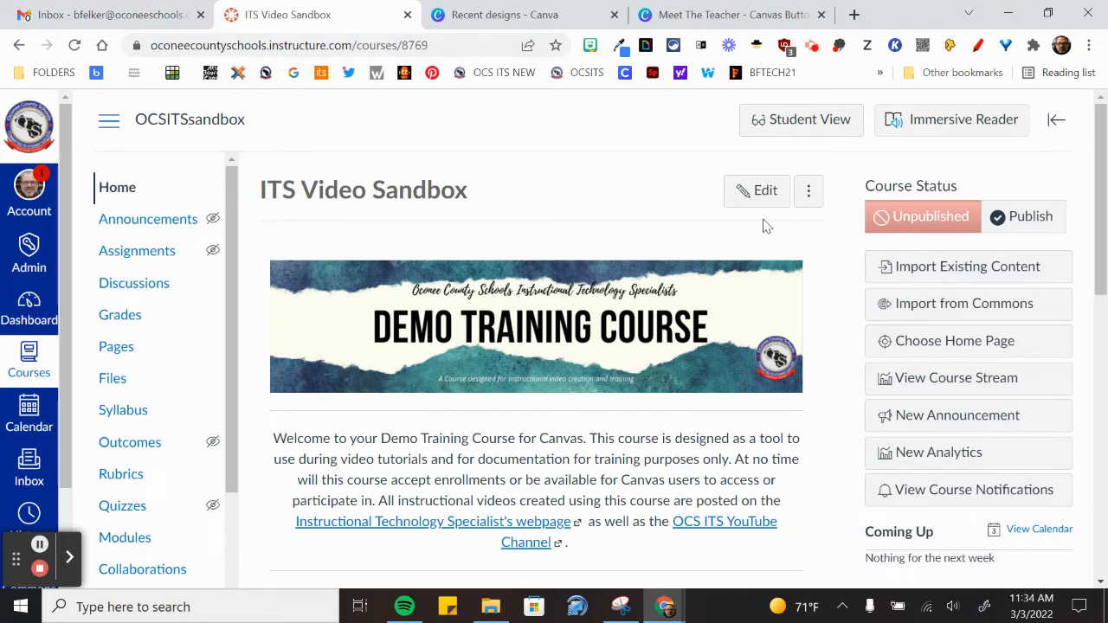
Step: Open the course home page for editing and expand its content editor to full screen
left_click(761, 192)
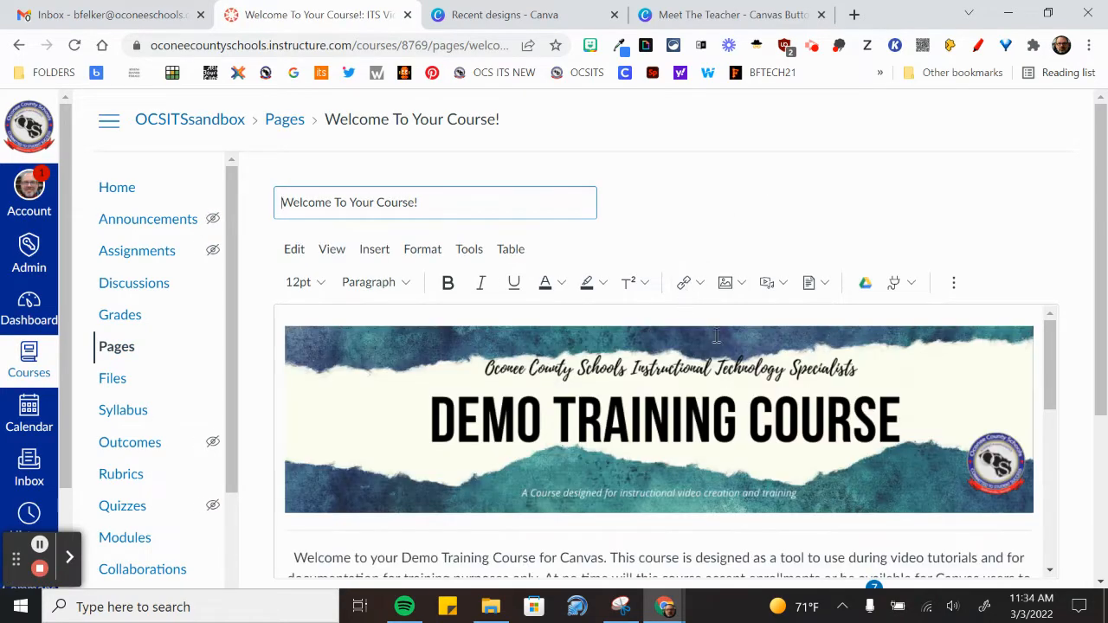
scroll(1073, 389, "down", 2)
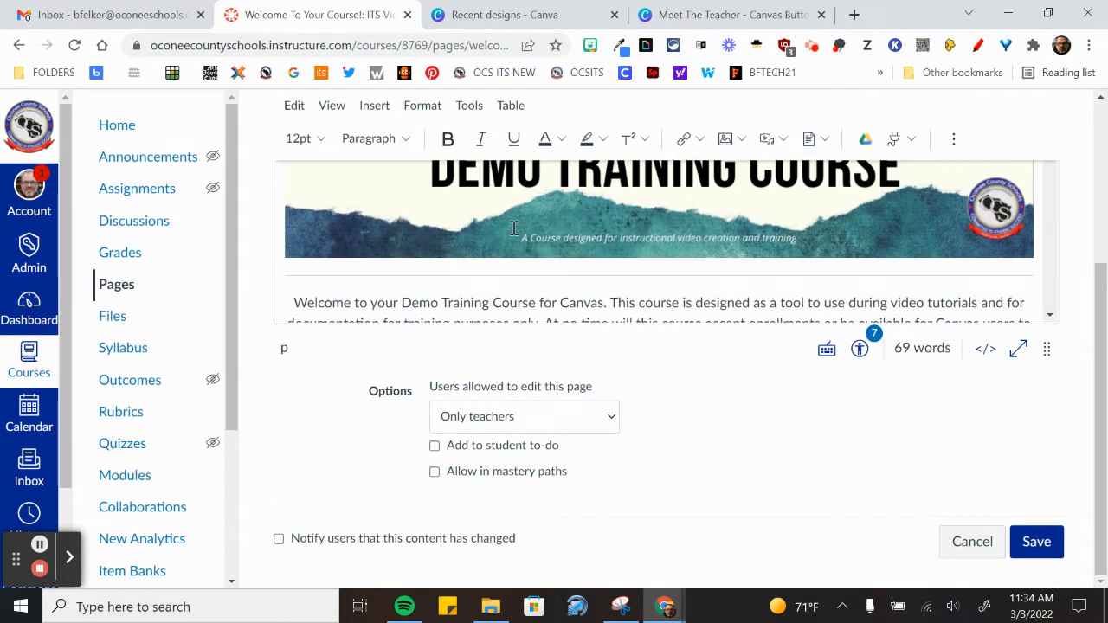
left_click(1019, 350)
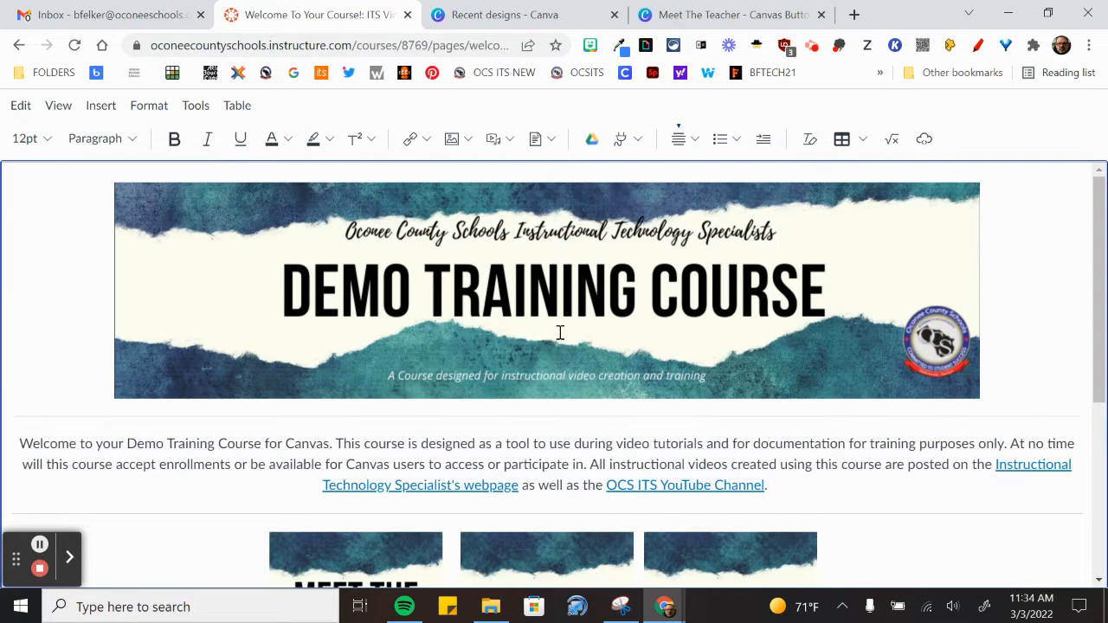
scroll(399, 319, "down", 1)
scroll(399, 318, "down", 3)
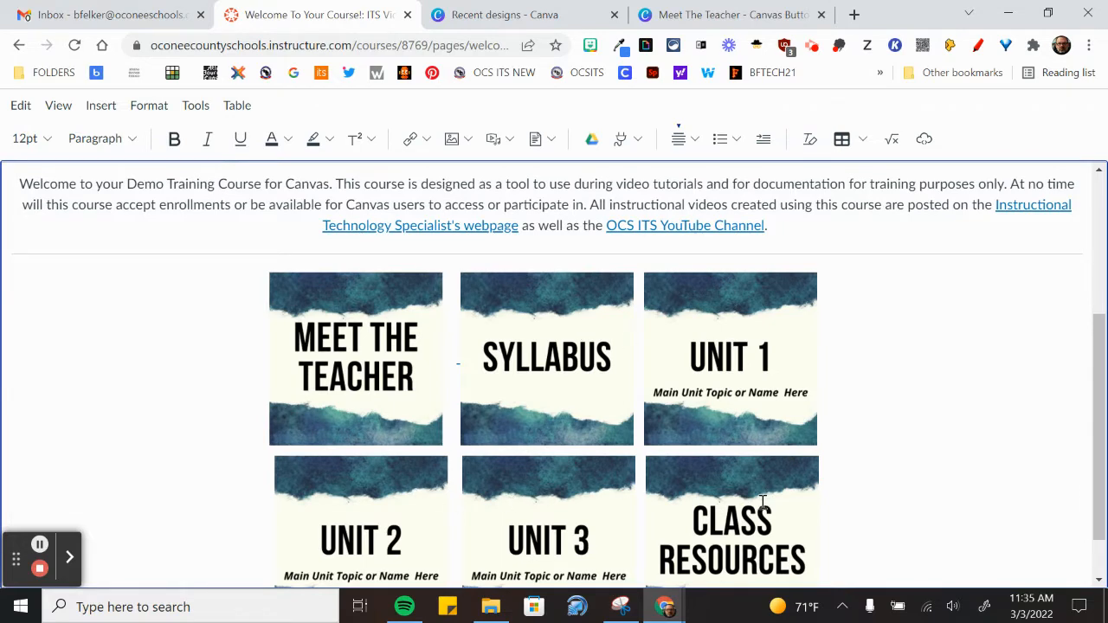
Step: Switch to the Meet The Teacher design in Canva and look through its button pages
left_click(690, 17)
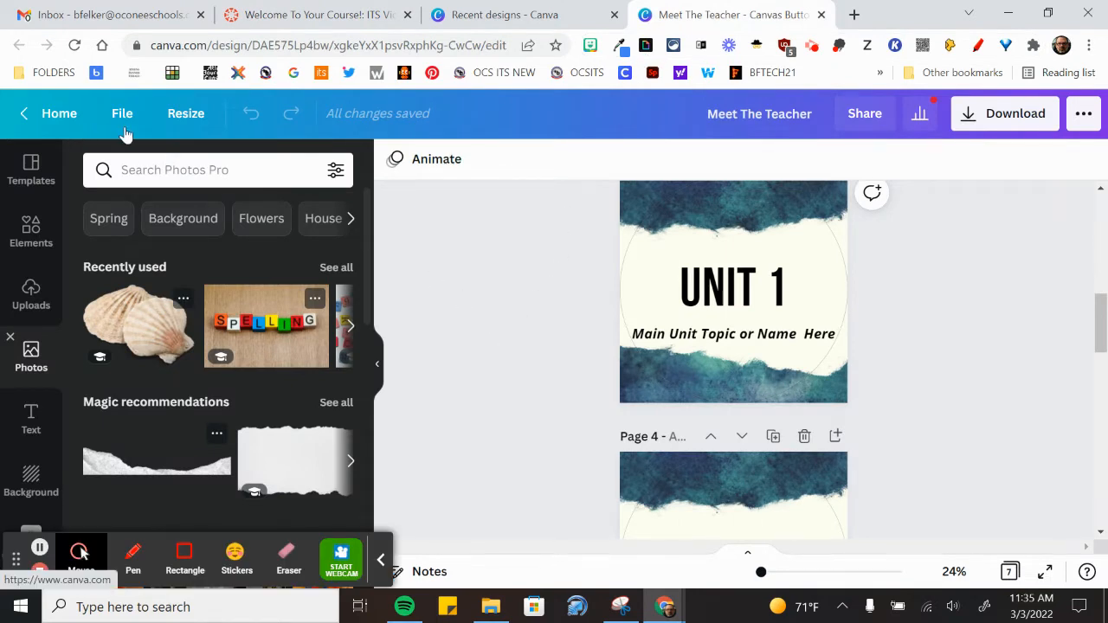
scroll(743, 343, "down", 10)
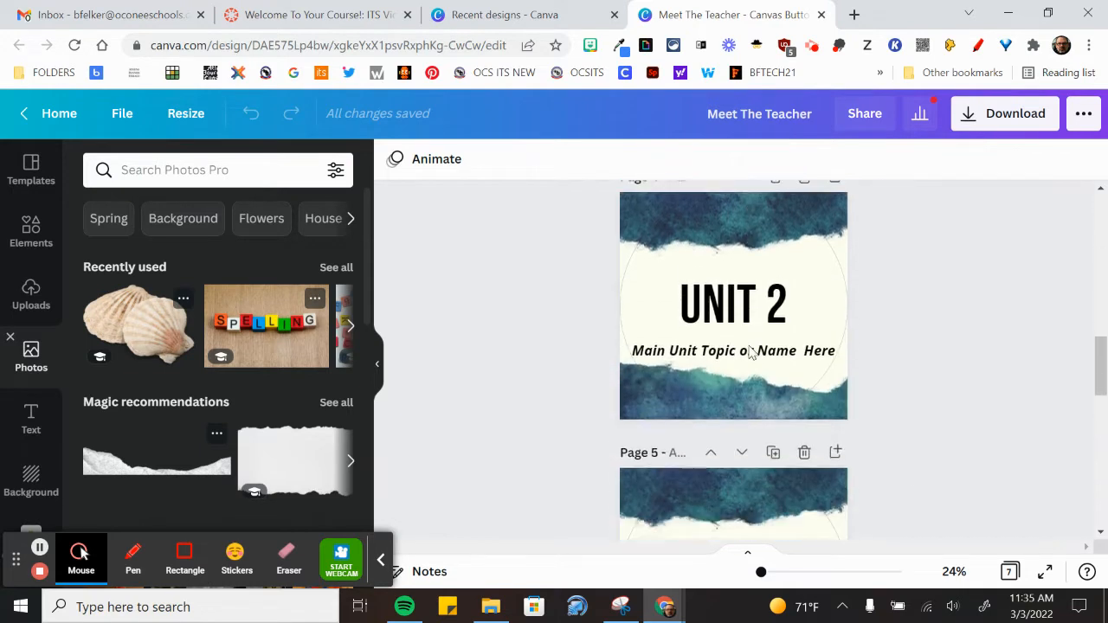
scroll(761, 354, "down", 5)
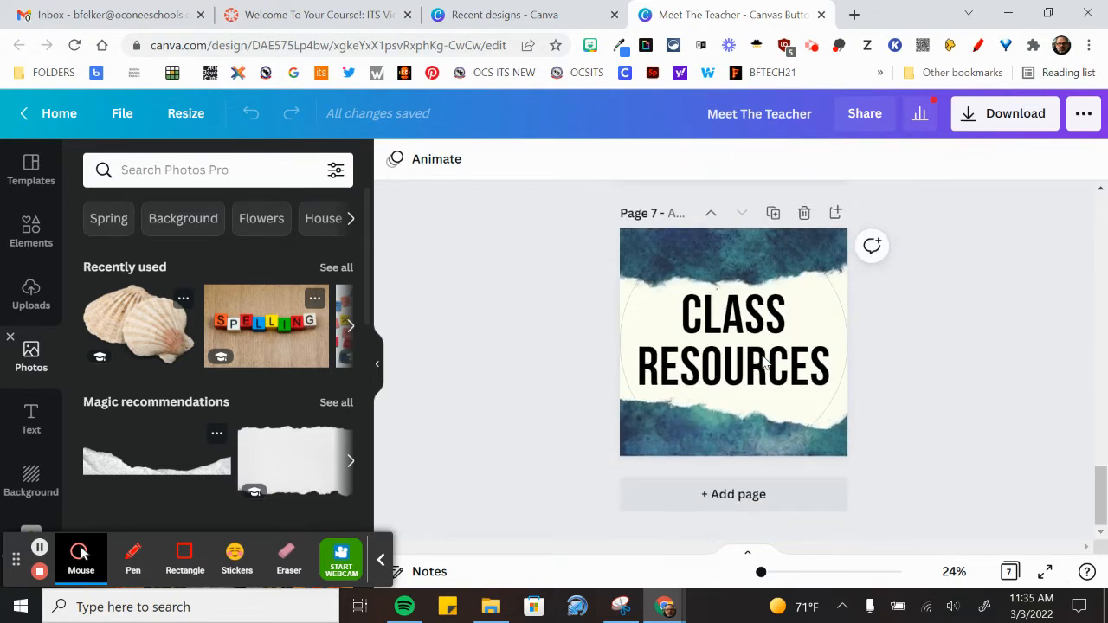
scroll(765, 362, "up", 12)
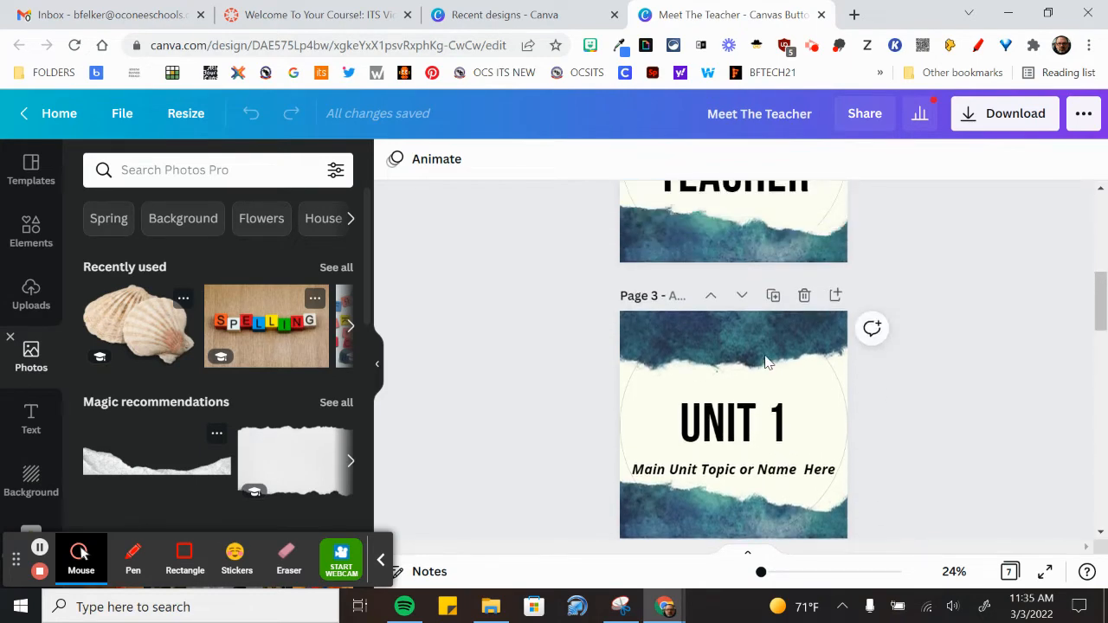
scroll(765, 362, "up", 5)
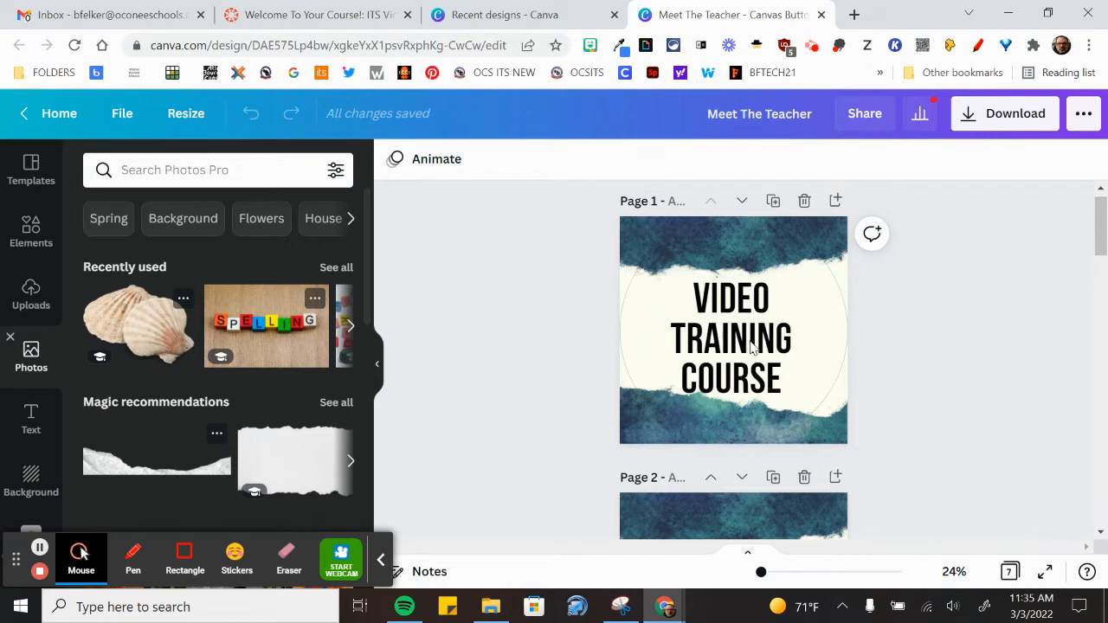
scroll(752, 345, "down", 2)
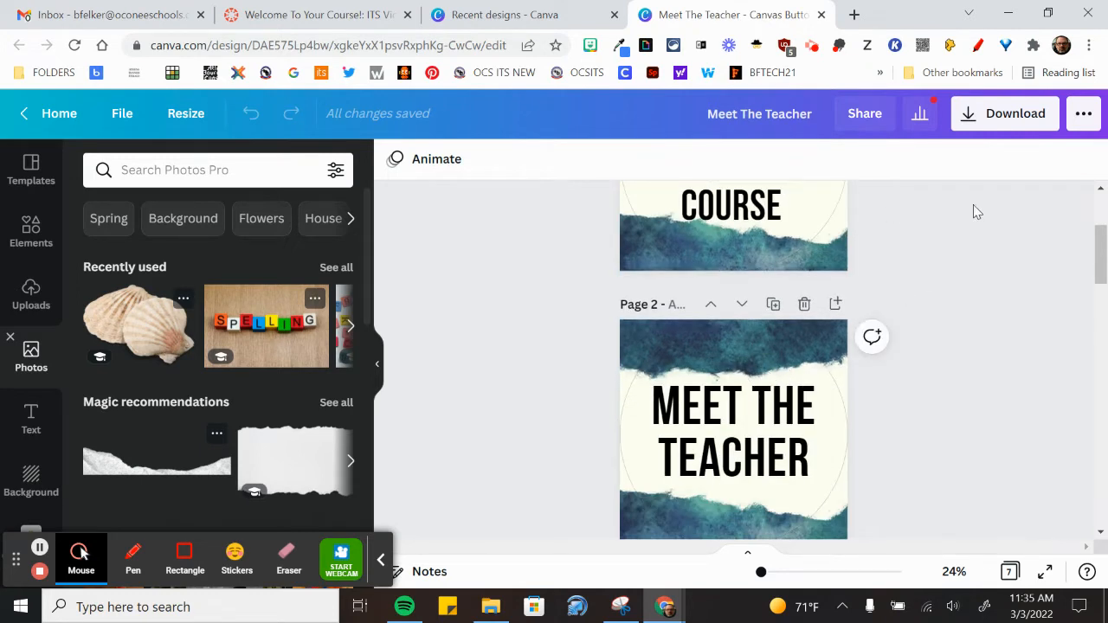
Step: Set up a PNG download of the design at size 0.5, giving 540 × 540 px
left_click(1004, 117)
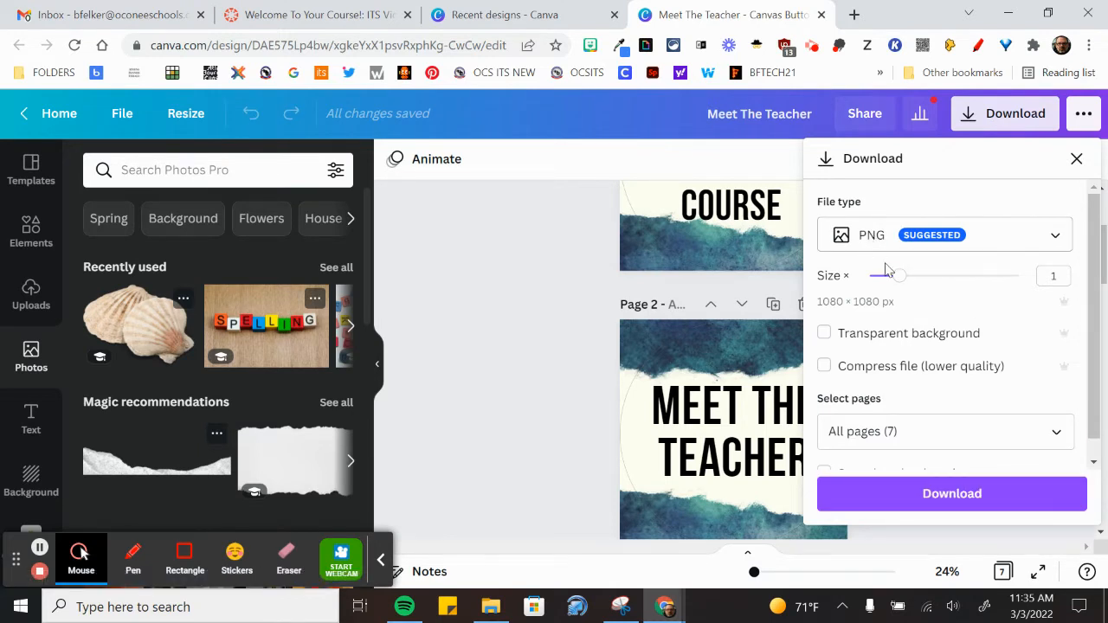
left_click(872, 277)
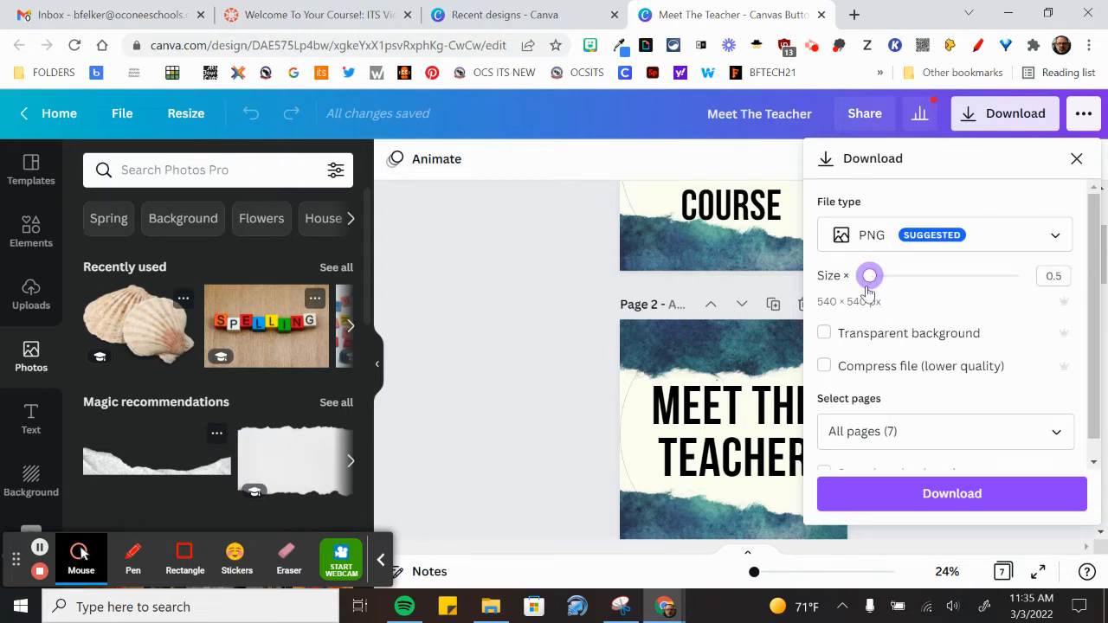
left_click(902, 277)
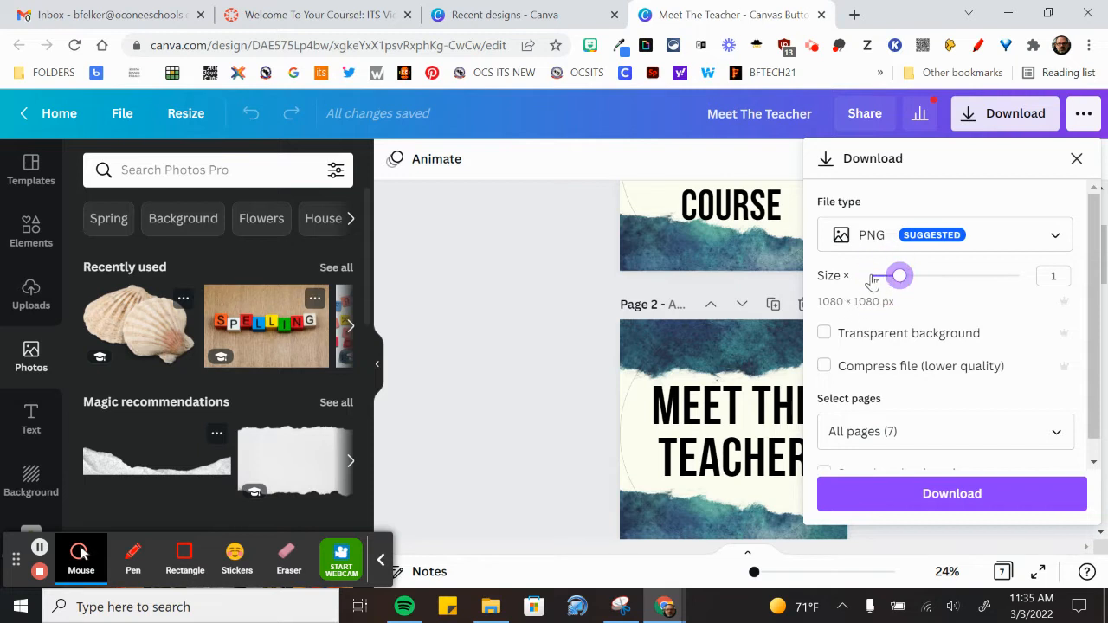
left_click_drag(896, 275, 869, 275)
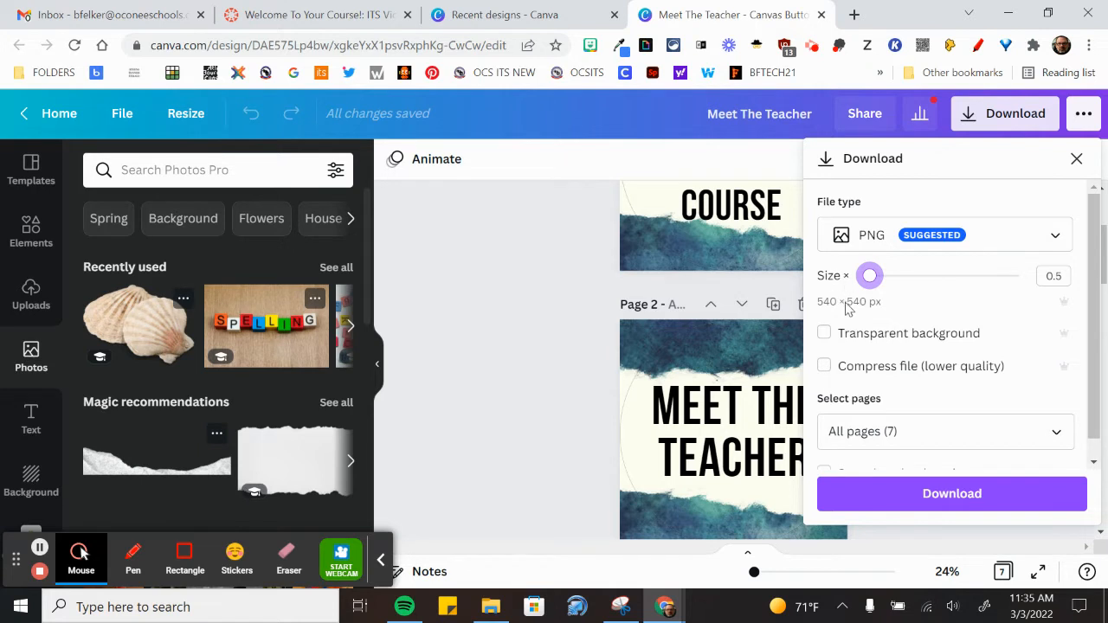
Step: Limit the download to page 2, the Meet the Teacher button, instead of all pages
left_click(930, 433)
left_click(1039, 153)
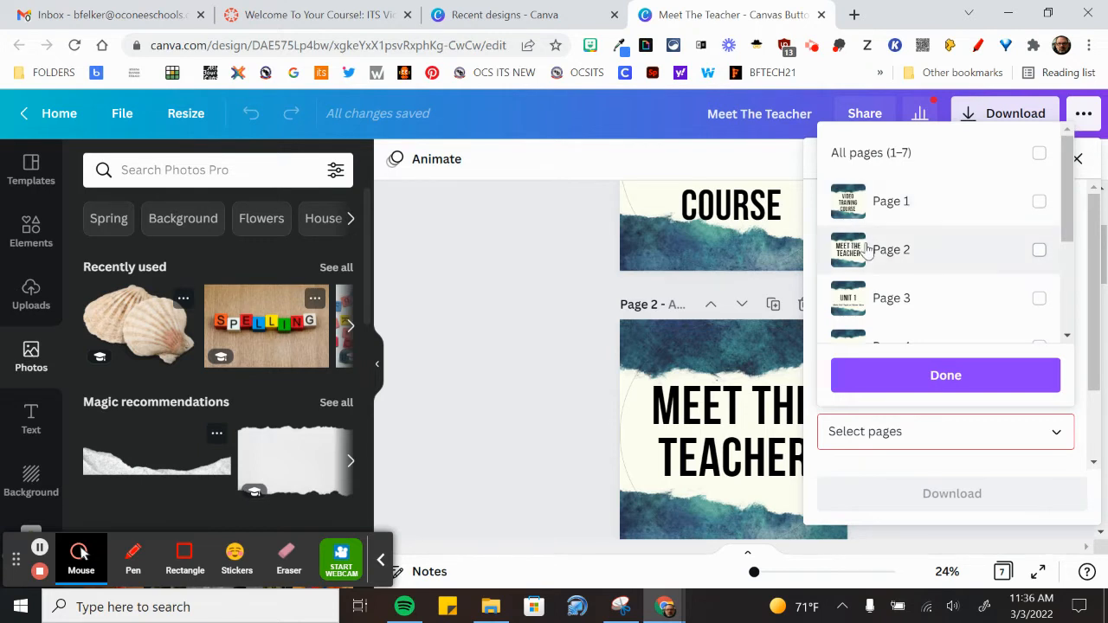
left_click(1039, 249)
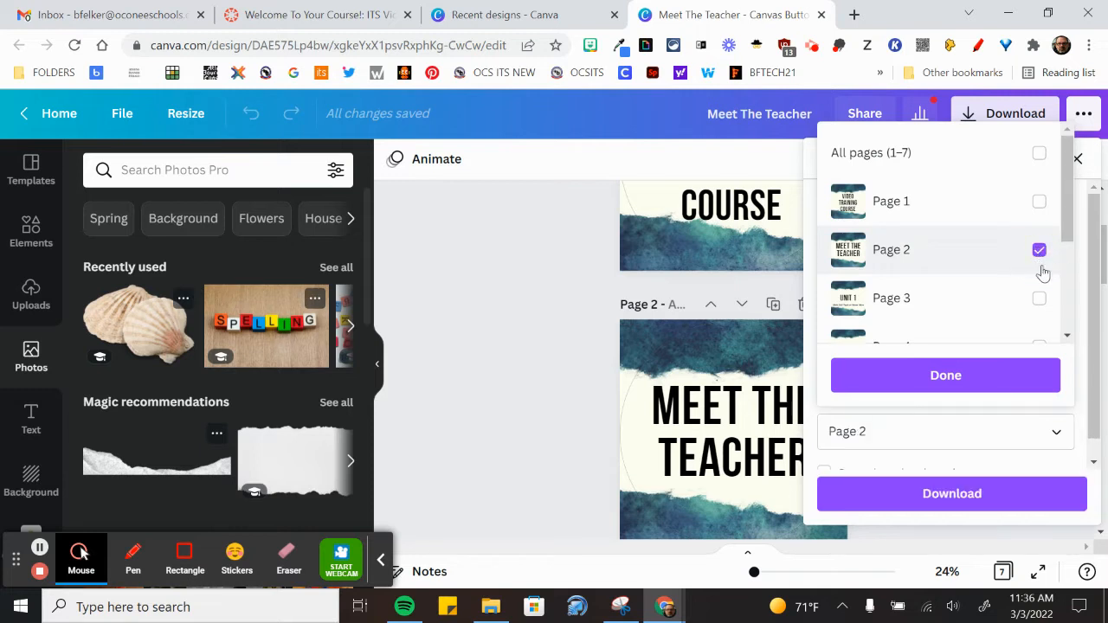
left_click(947, 386)
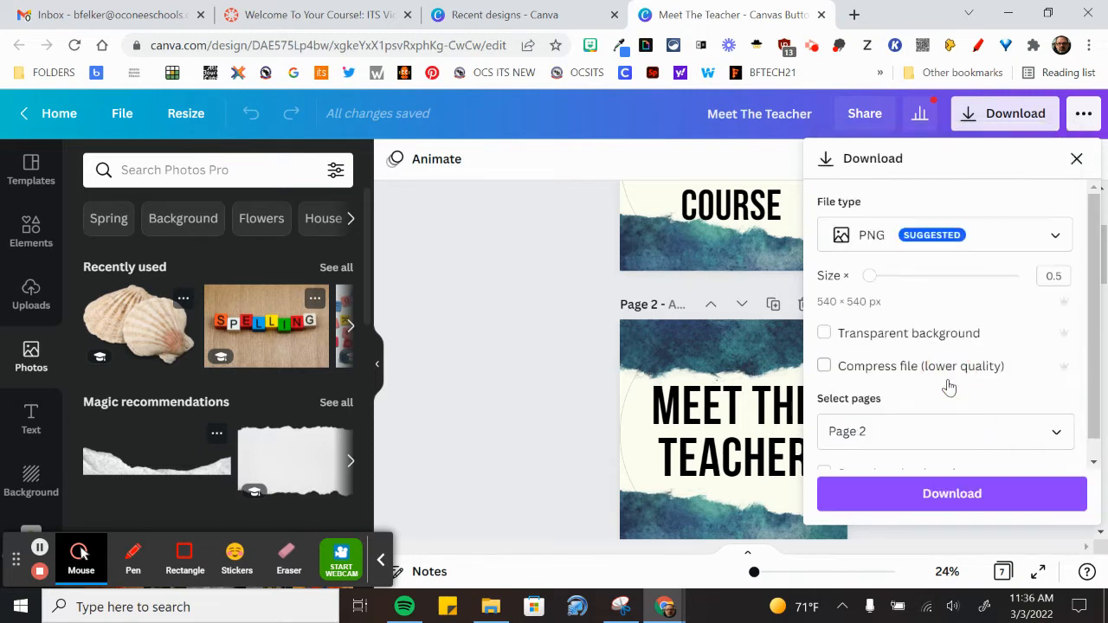
Step: Download the selected page and save it on the Desktop as Meet The Teacher.png
left_click(947, 495)
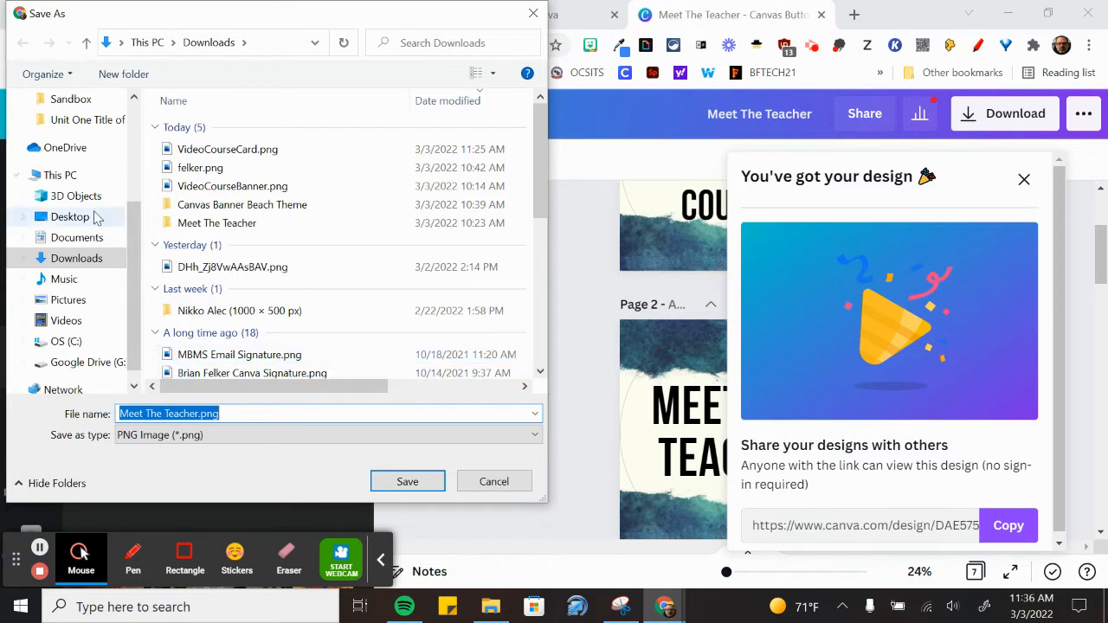
scroll(64, 178, "up", 2)
scroll(63, 178, "up", 3)
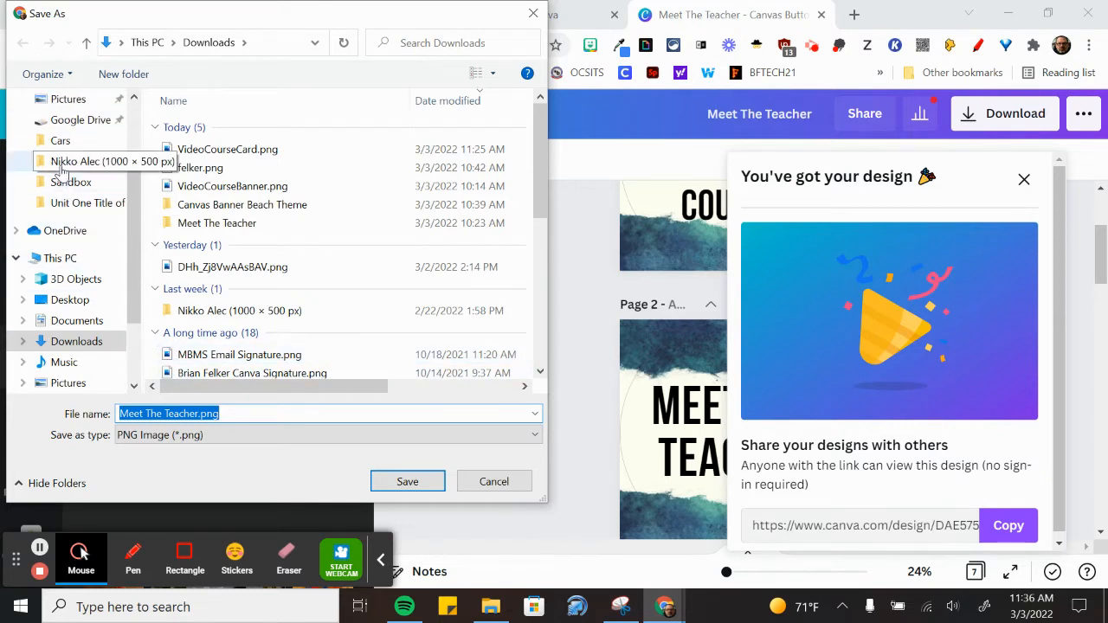
left_click(67, 138)
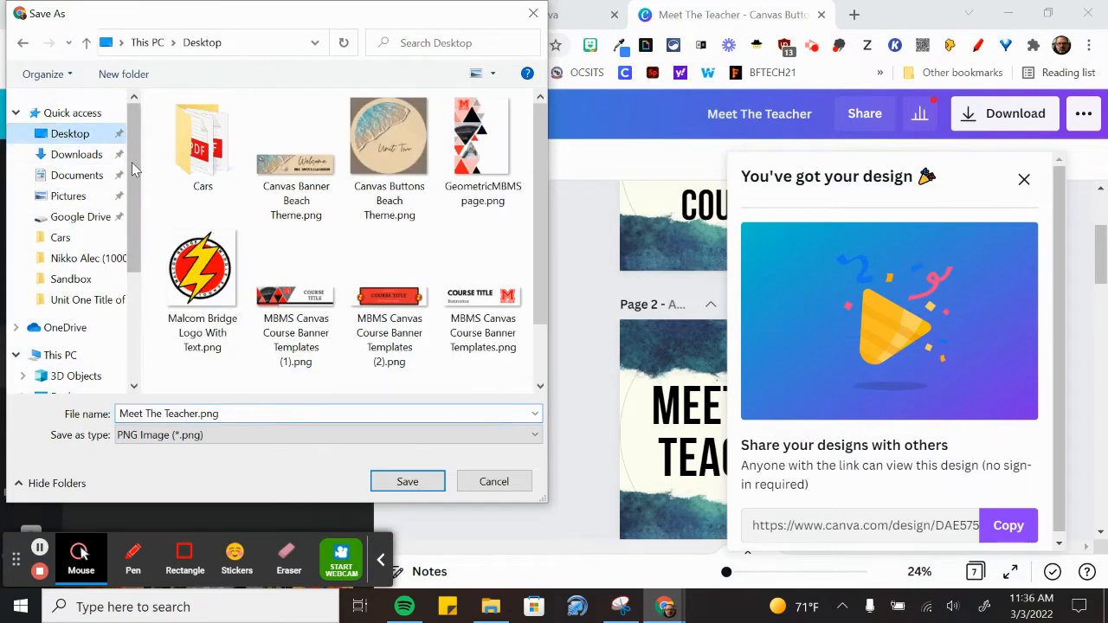
left_click(139, 415)
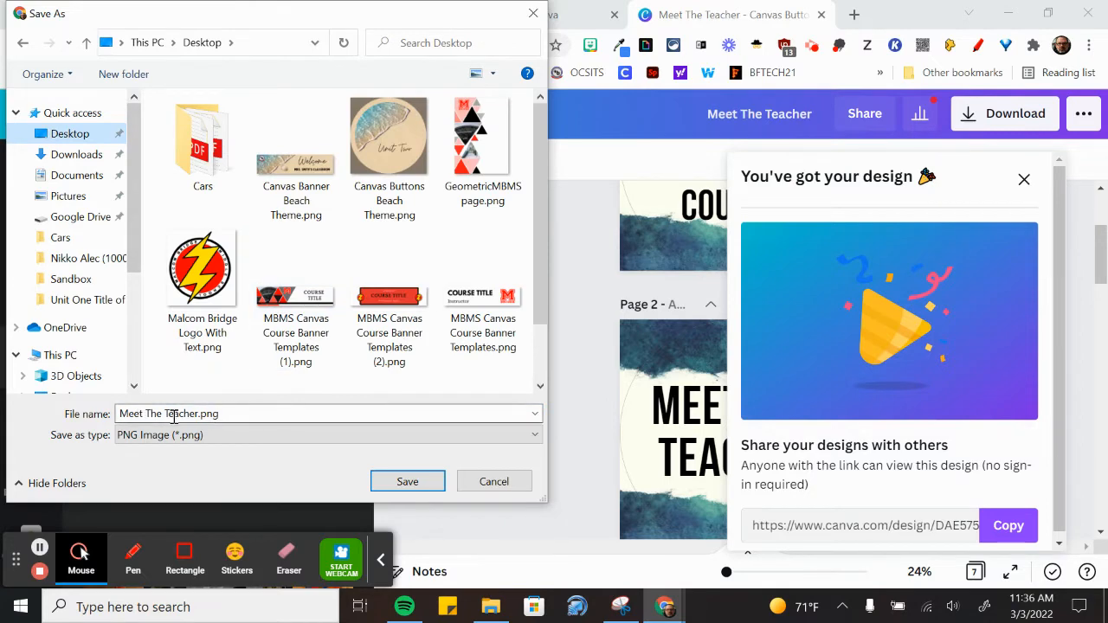
left_click(407, 481)
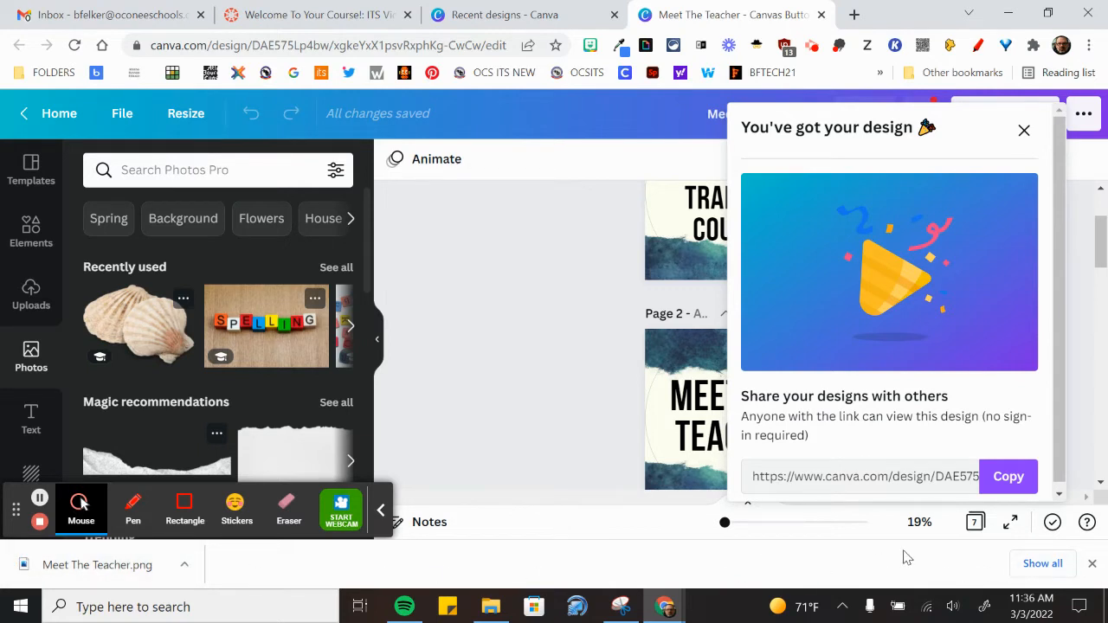
Step: Copy the design's share link and close the download completion pop-up
left_click(1017, 481)
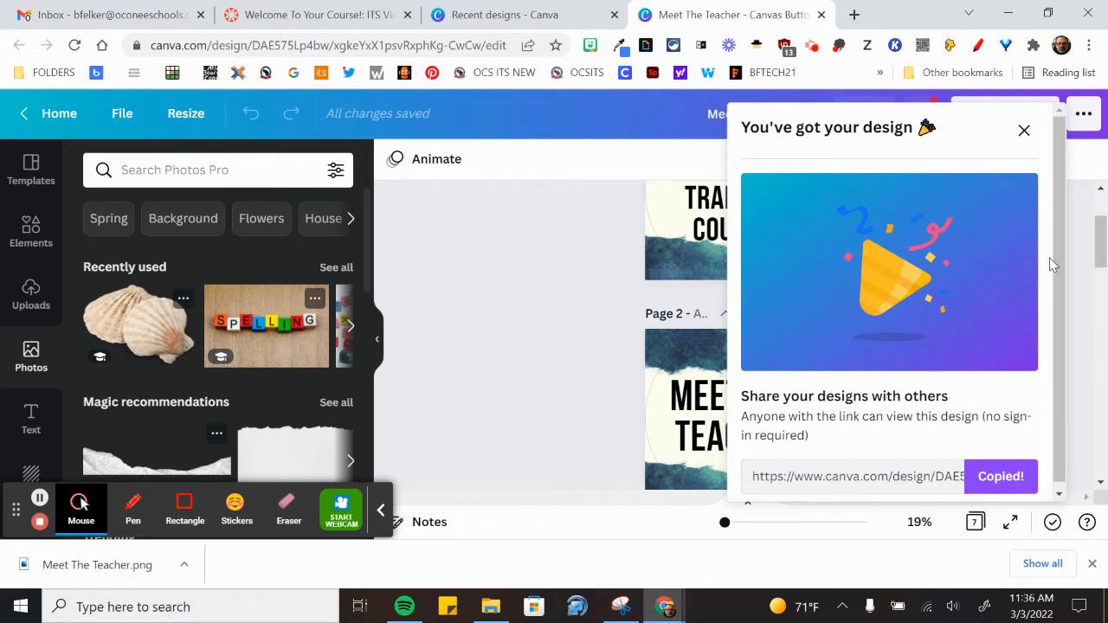
left_click(1024, 131)
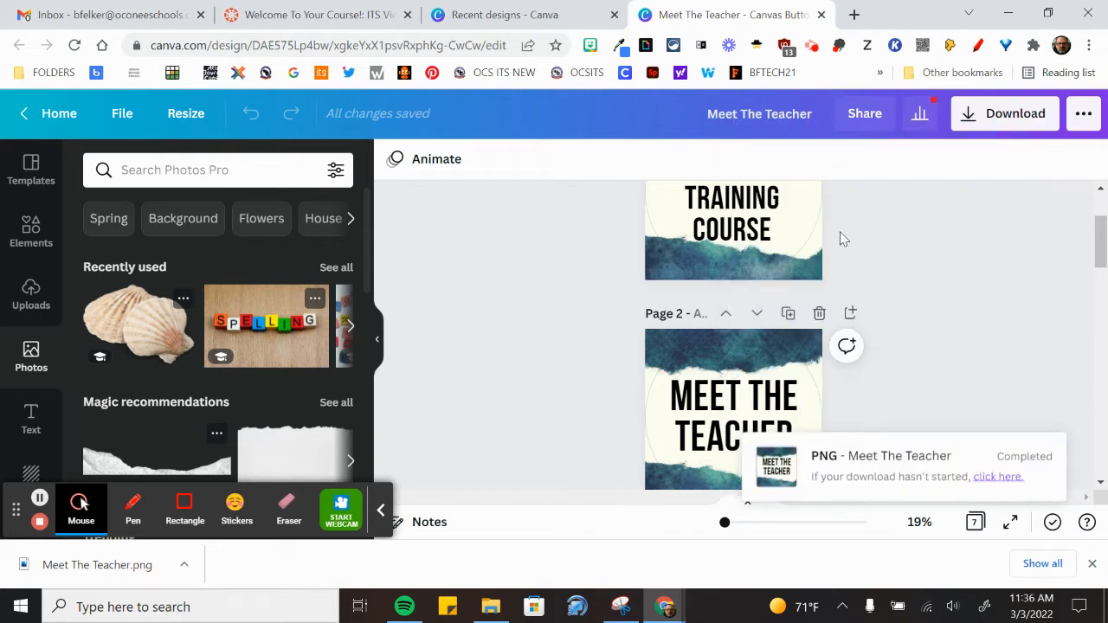
Step: Switch back to the Canvas course page and insert two blank lines before the Meet the Teacher button image
left_click(287, 16)
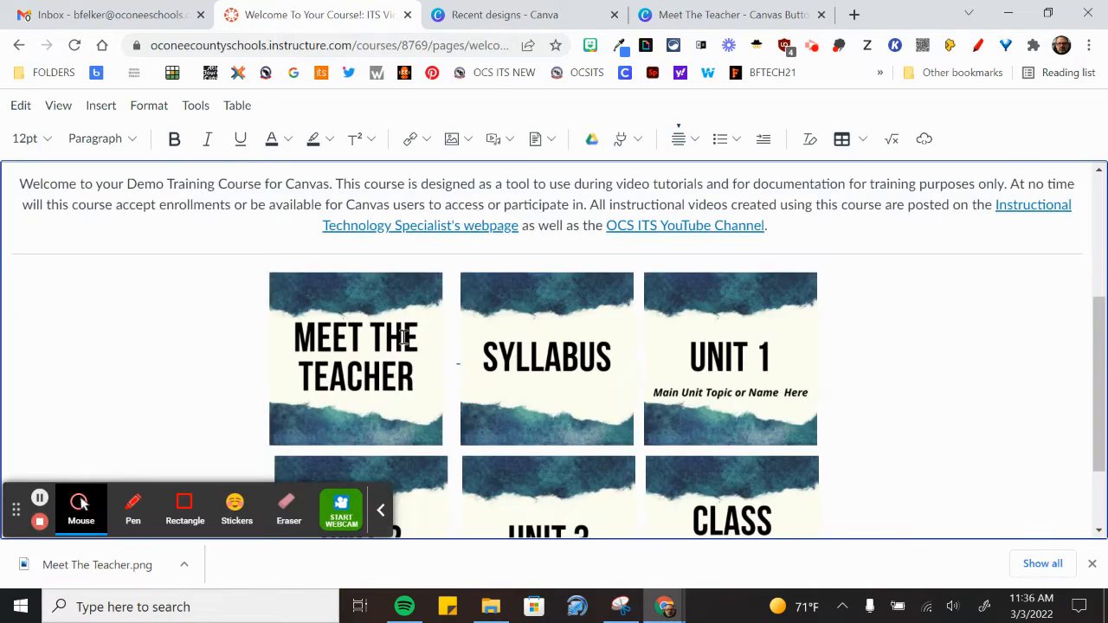
left_click(452, 330)
left_click(259, 319)
left_click(257, 319)
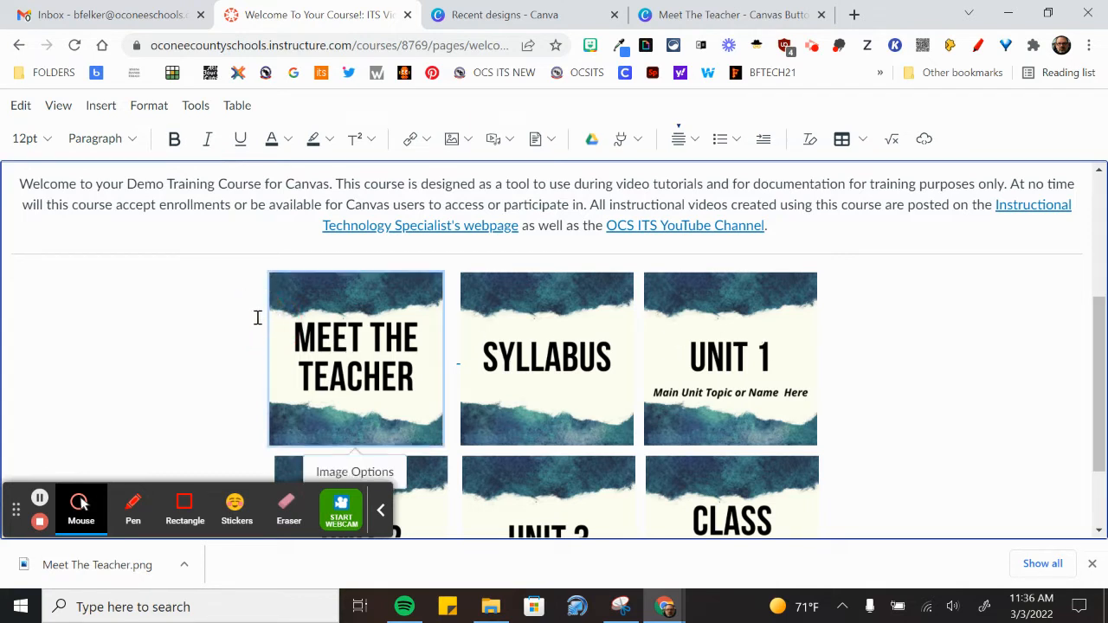
left_click(257, 318)
key("Return")
key("Return")
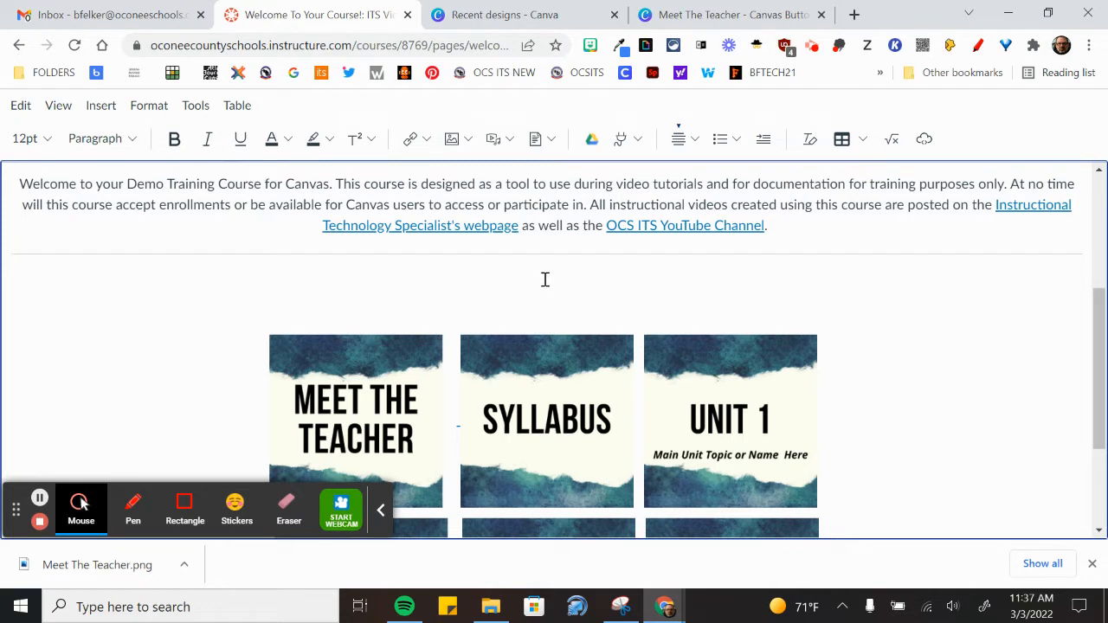
left_click(383, 508)
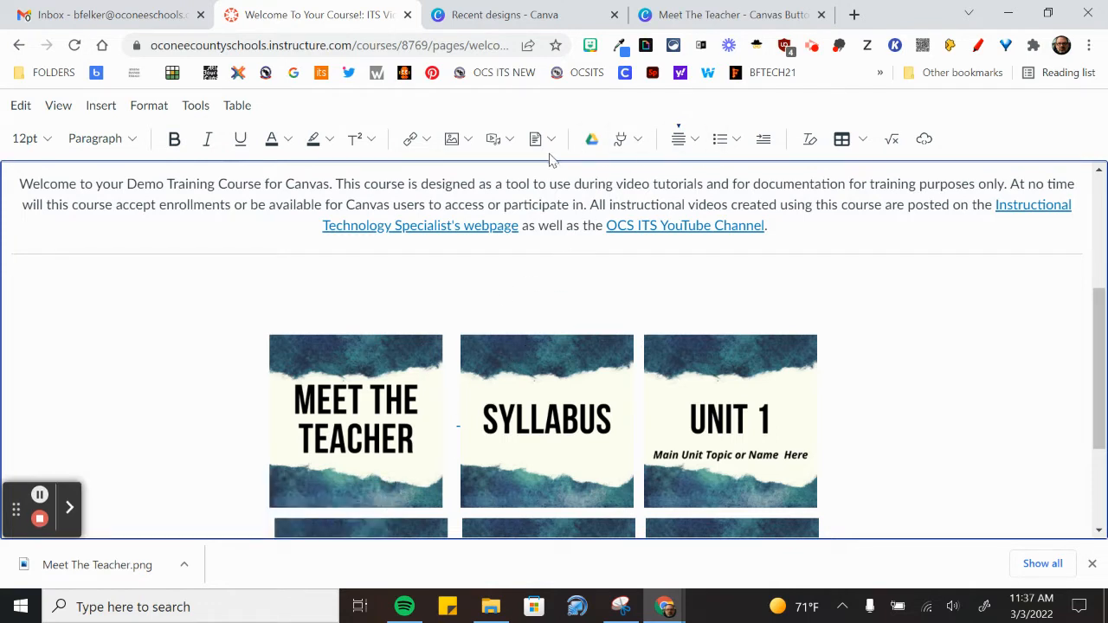
Step: Start an image upload from the computer and add the downloaded Meet The Teacher.png to it
left_click(452, 141)
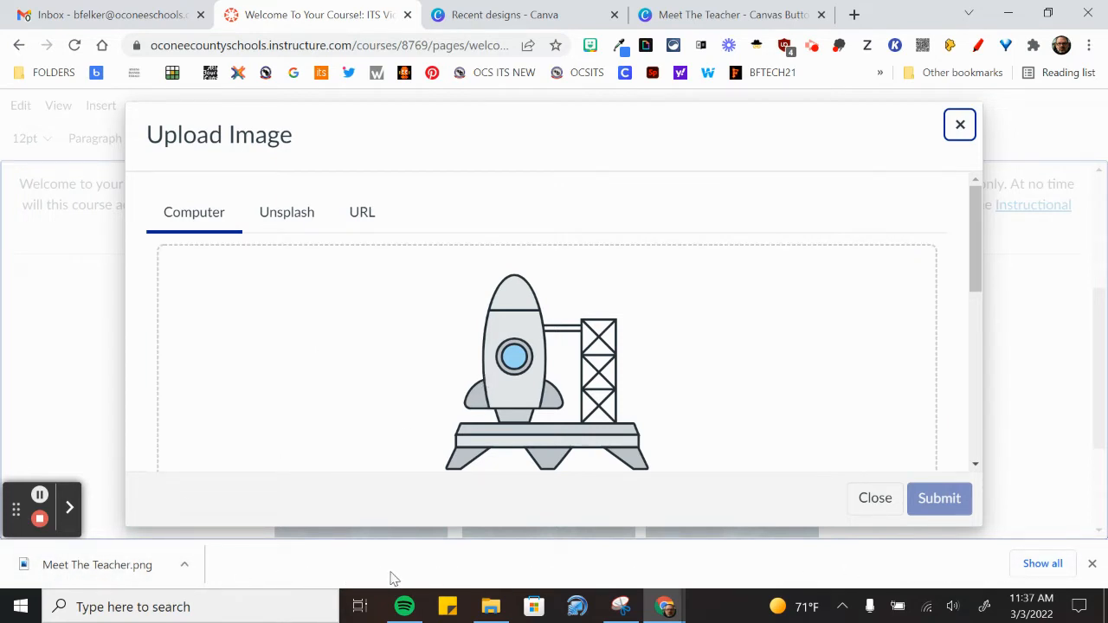
left_click_drag(75, 577, 484, 394)
left_click_drag(55, 571, 528, 351)
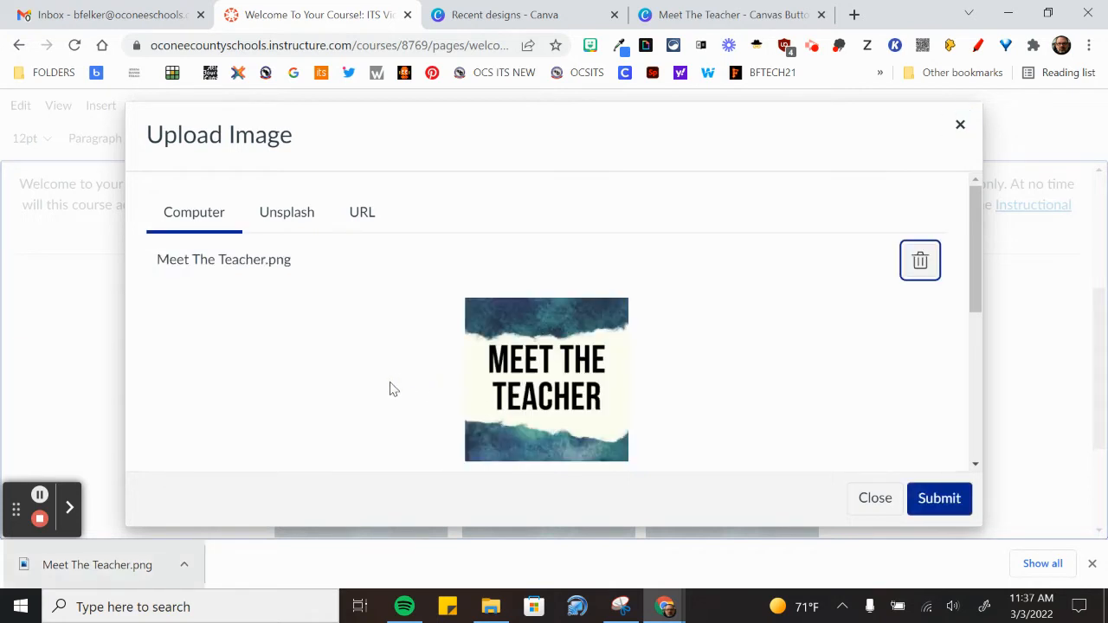
Step: Give the image the alt text "Meet The Teacher Button" and submit it as an embedded image
scroll(389, 389, "down", 3)
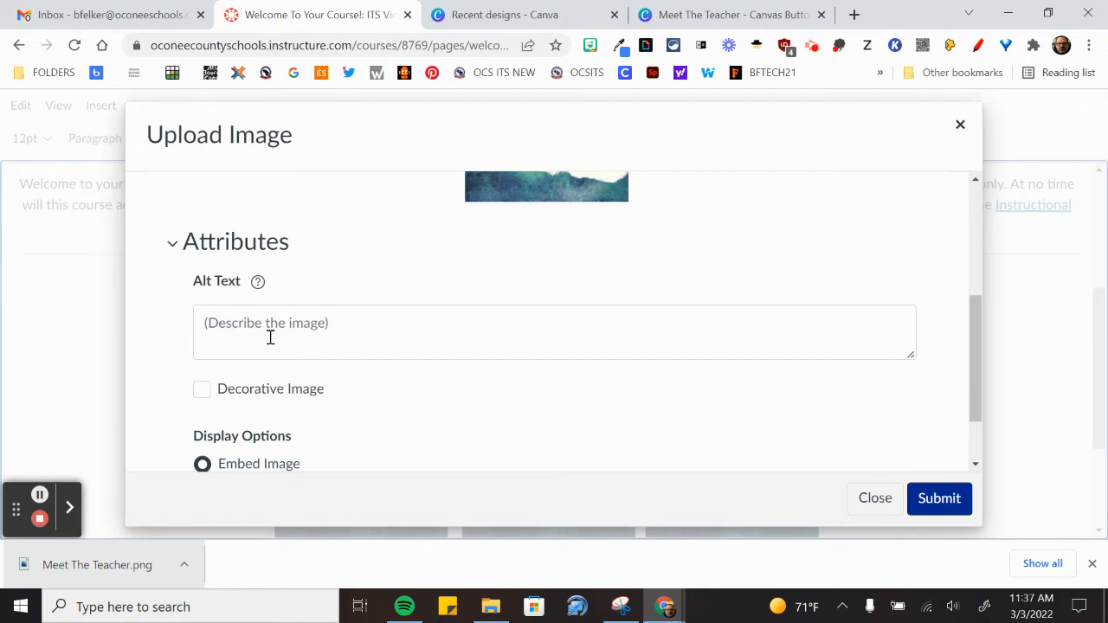
scroll(270, 337, "up", 1)
left_click(255, 410)
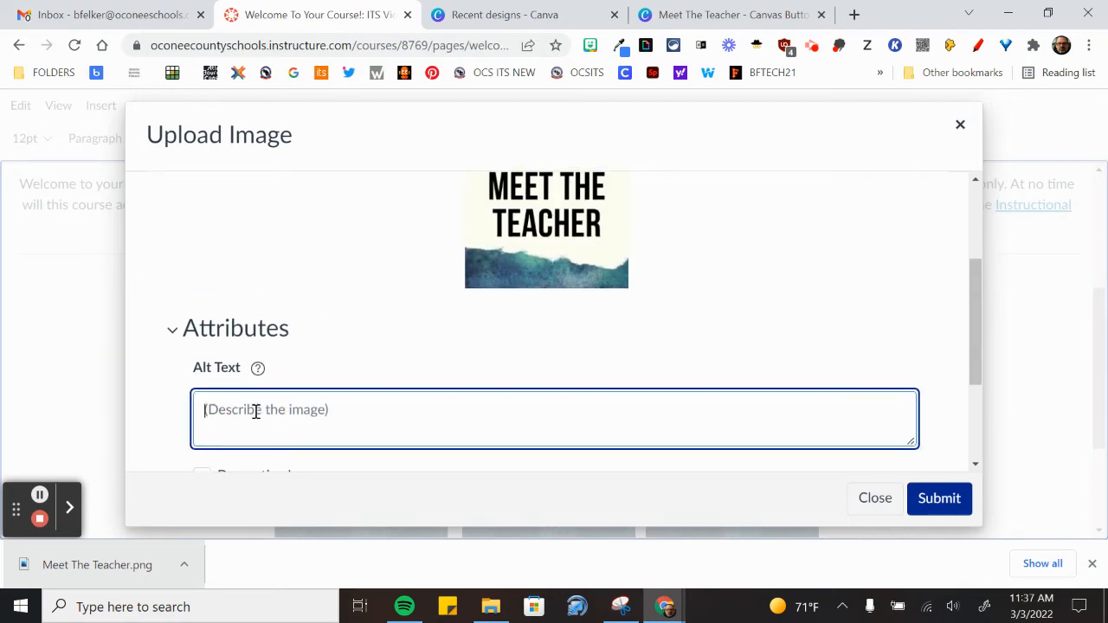
type("Meet The")
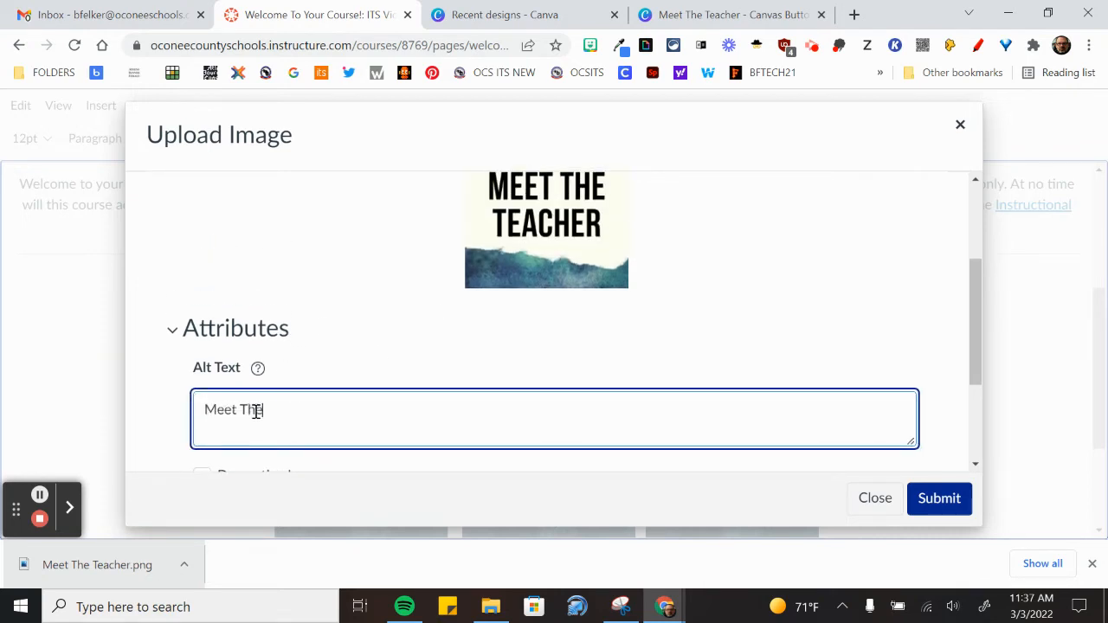
type(" Teacher Button")
scroll(273, 413, "down", 2)
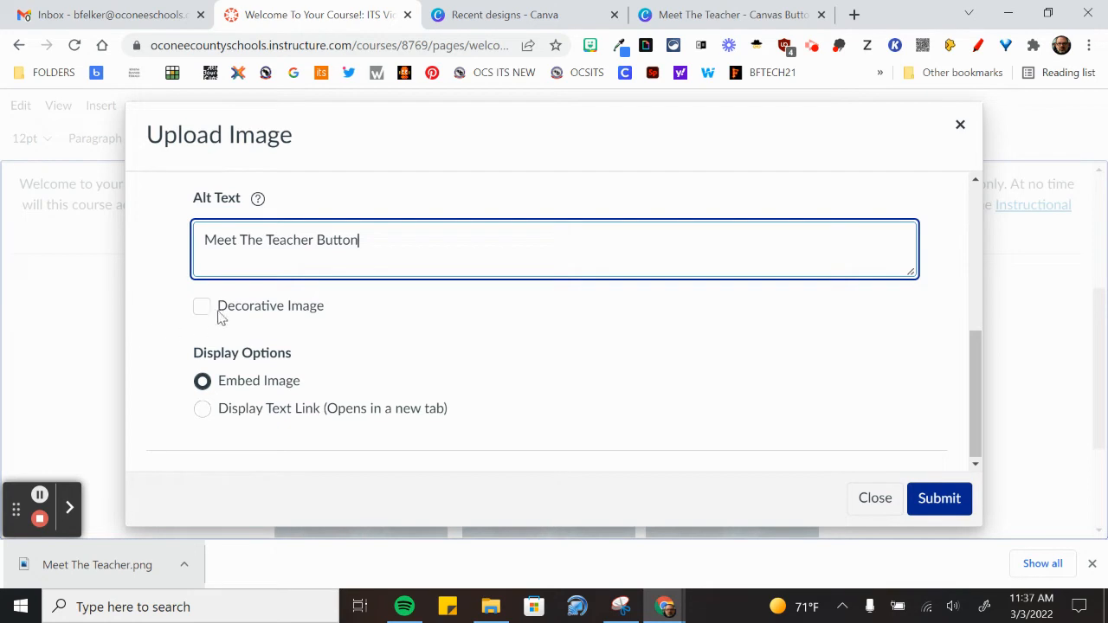
left_click(936, 500)
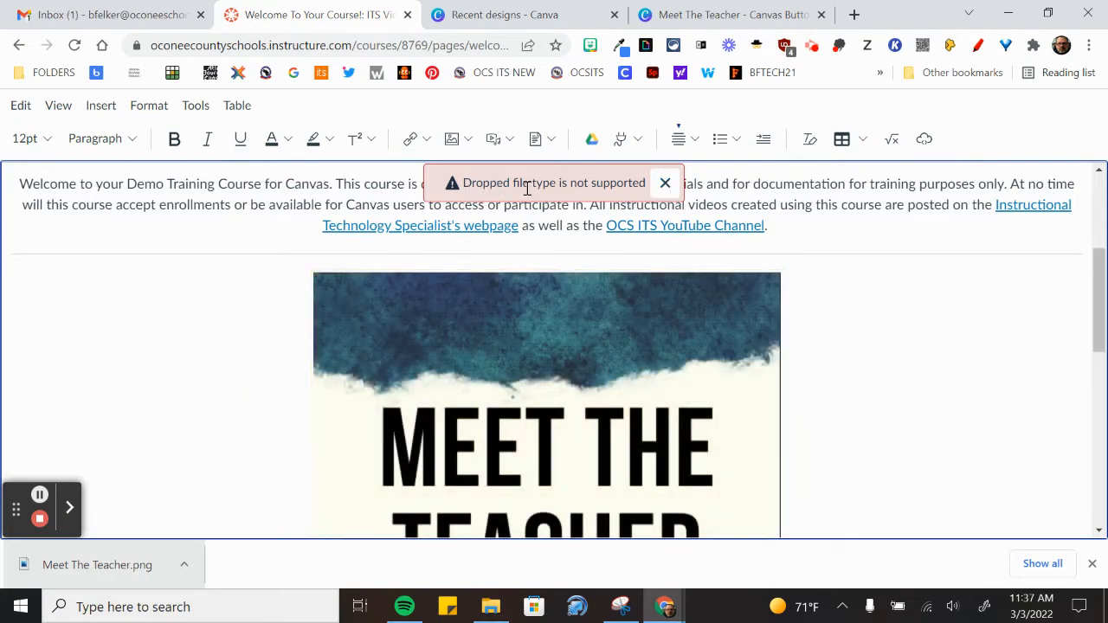
Step: Dismiss the unsupported file type warning and select the newly embedded Meet the Teacher image
left_click(665, 183)
left_click(618, 337)
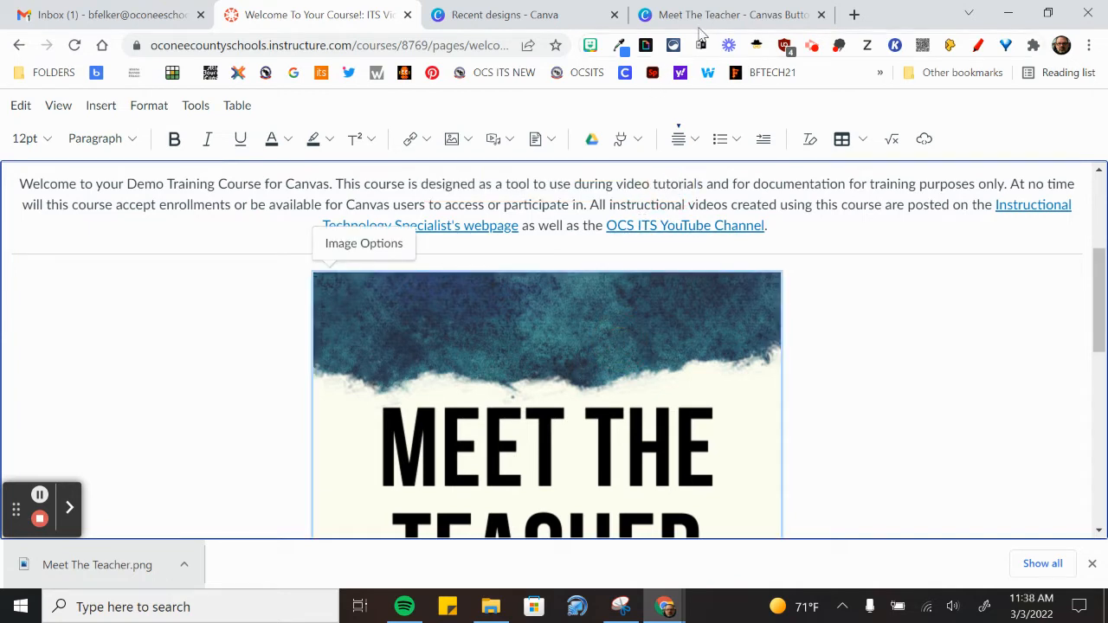
Step: Switch to the Meet The Teacher design in Canva, check its download file type, and return to the Canvas course page
left_click(674, 18)
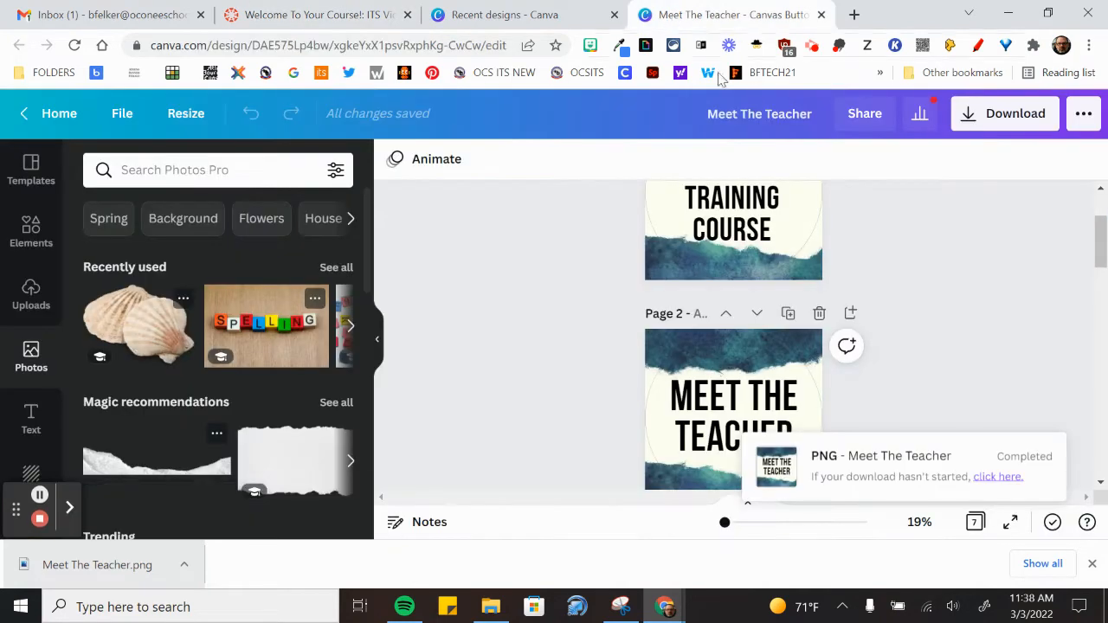
left_click(991, 116)
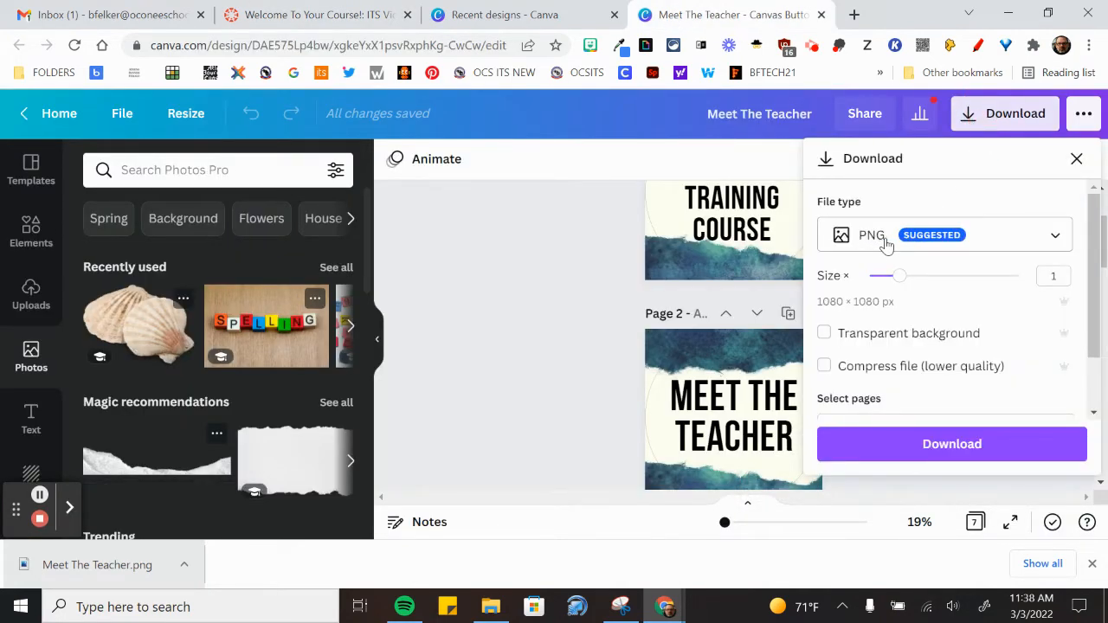
left_click(473, 16)
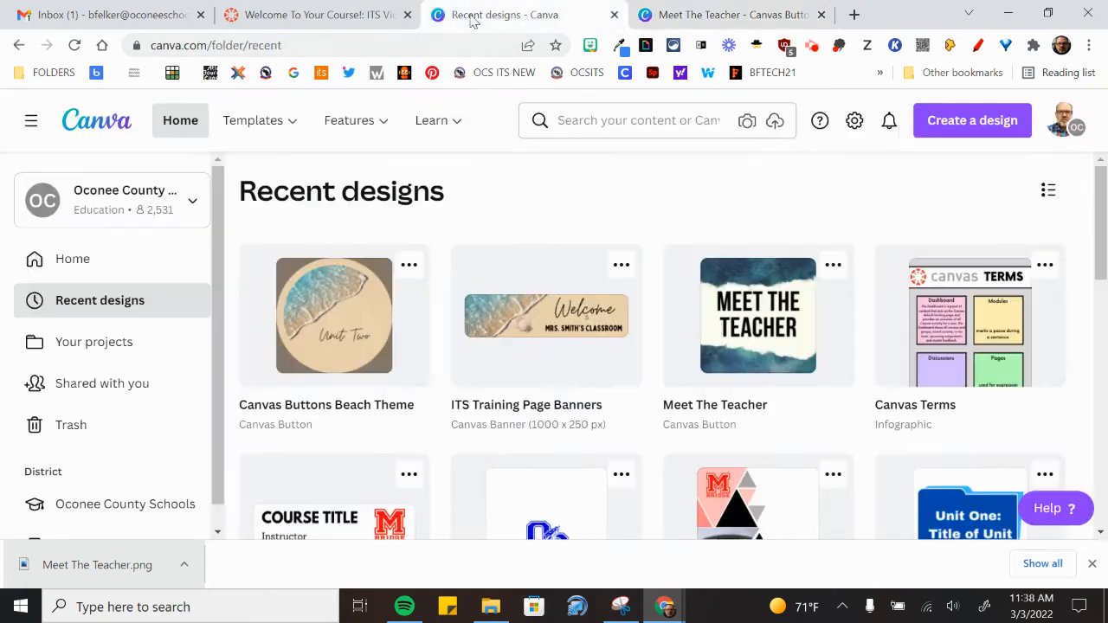
left_click(317, 16)
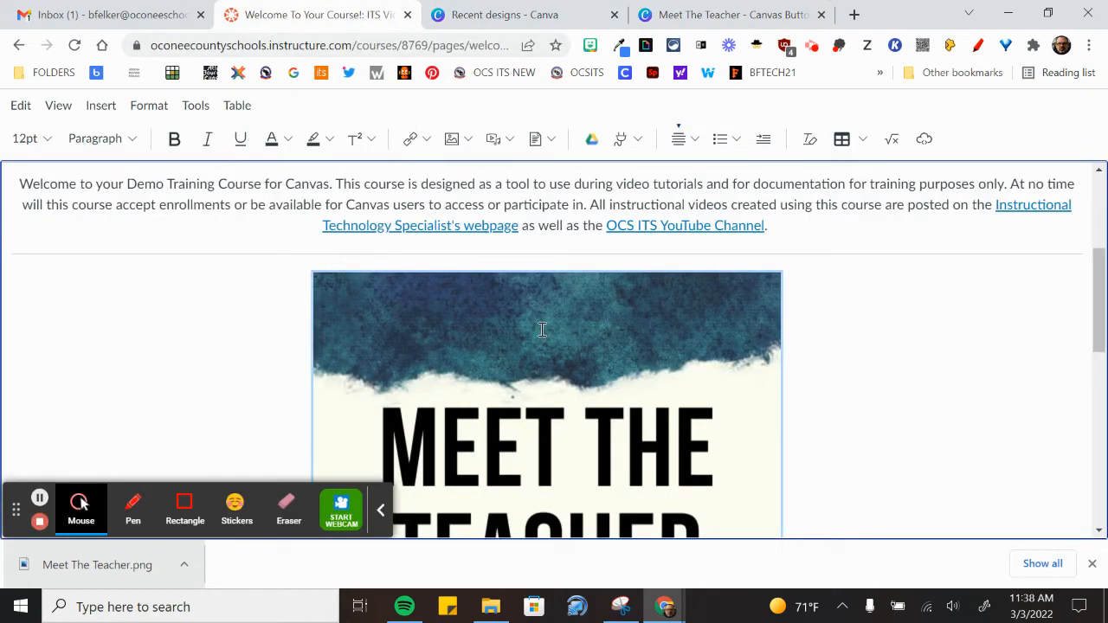
left_click(380, 512)
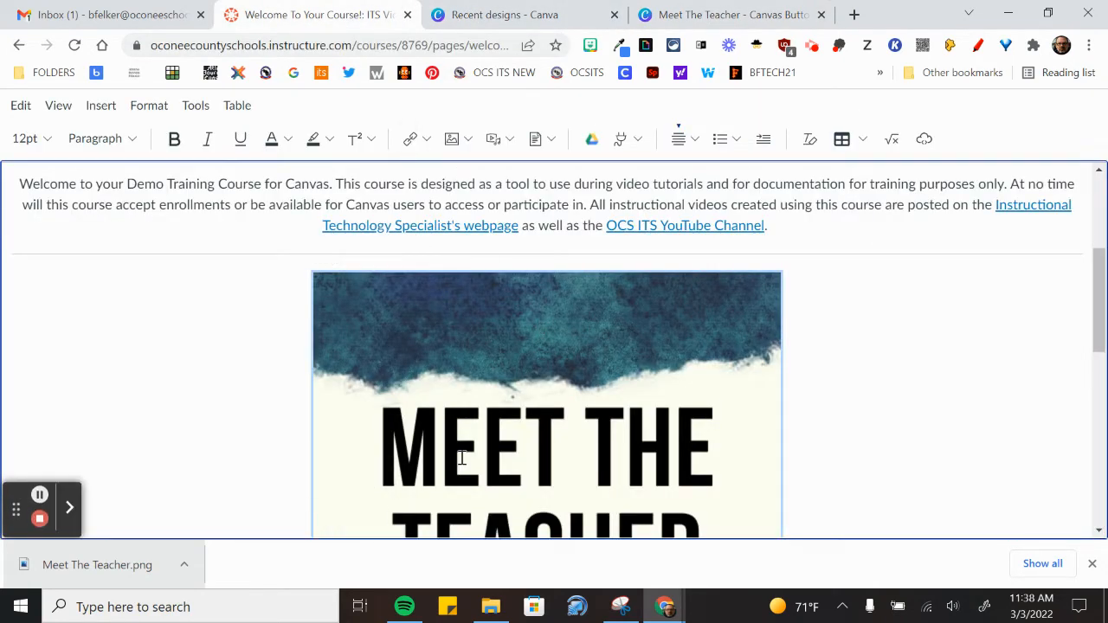
Step: Resize the large Meet the Teacher image to the Small size, 200 x 200px, through its image options
left_click(500, 424)
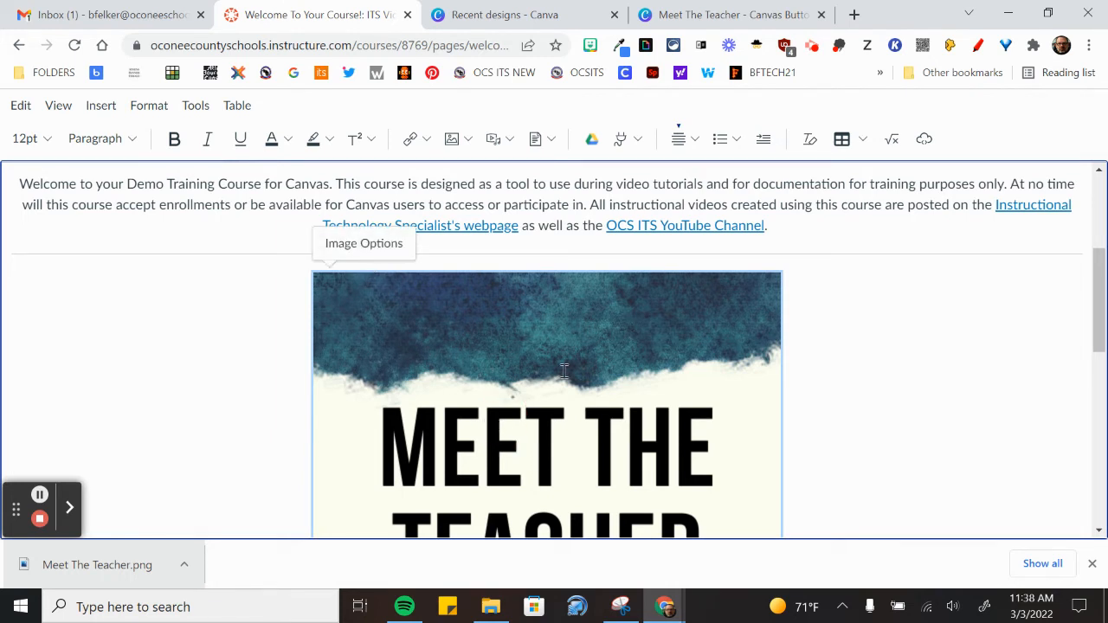
scroll(614, 398, "down", 3)
scroll(614, 399, "down", 2)
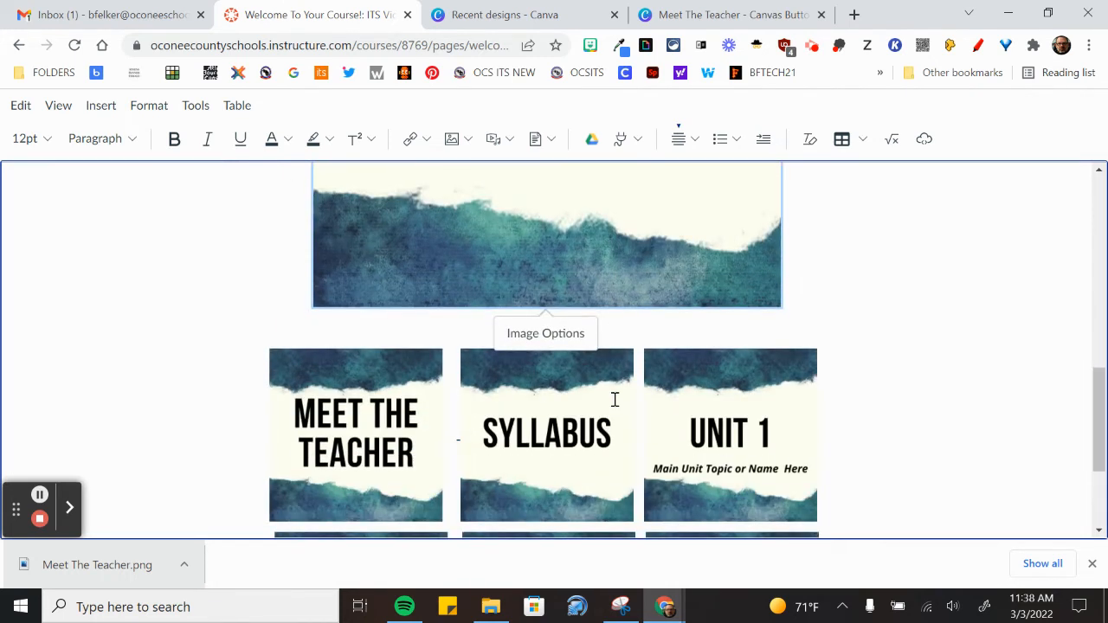
scroll(614, 399, "up", 3)
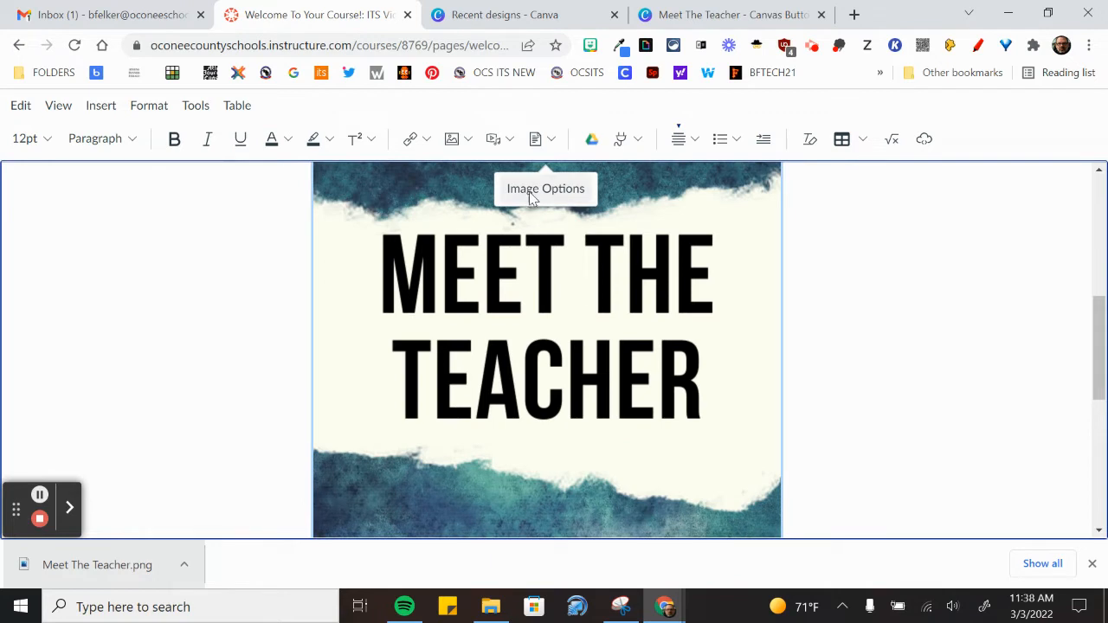
left_click(530, 192)
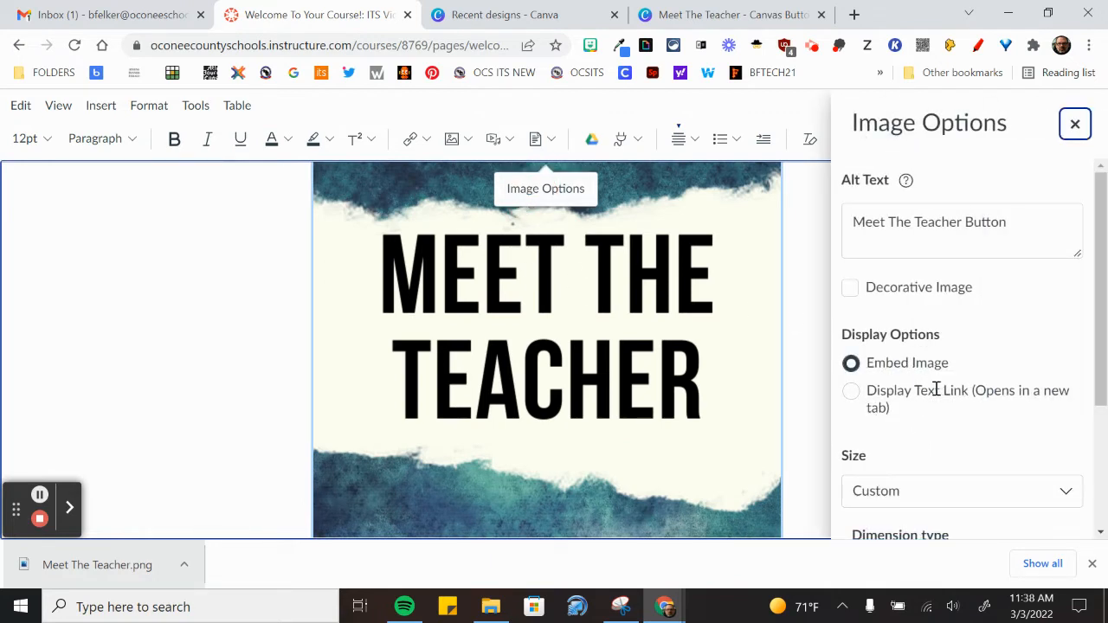
scroll(939, 471, "down", 1)
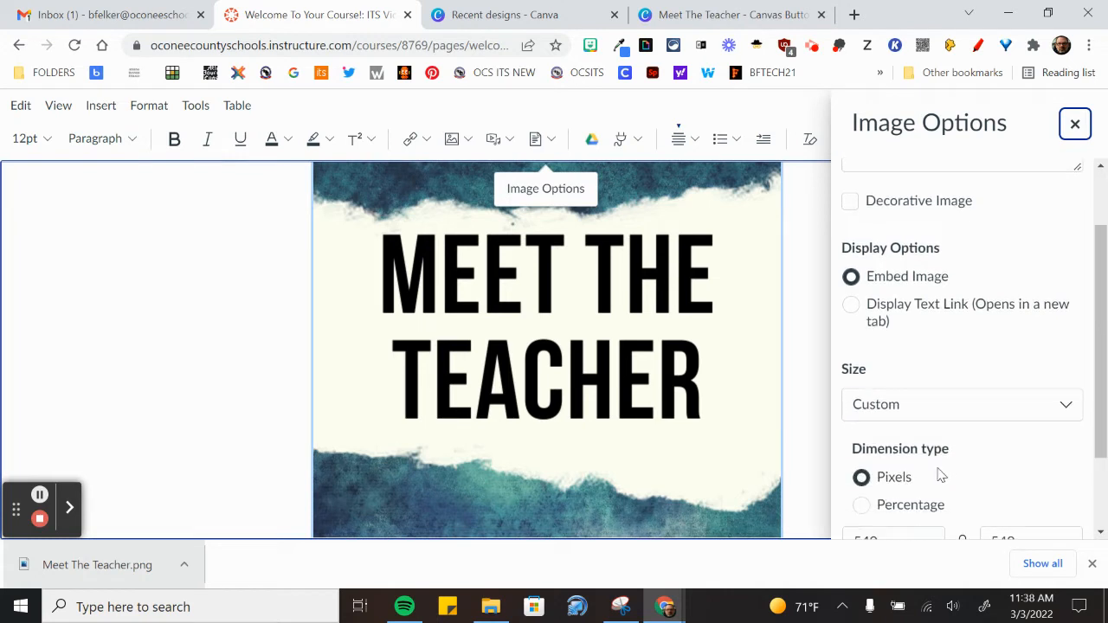
left_click(878, 409)
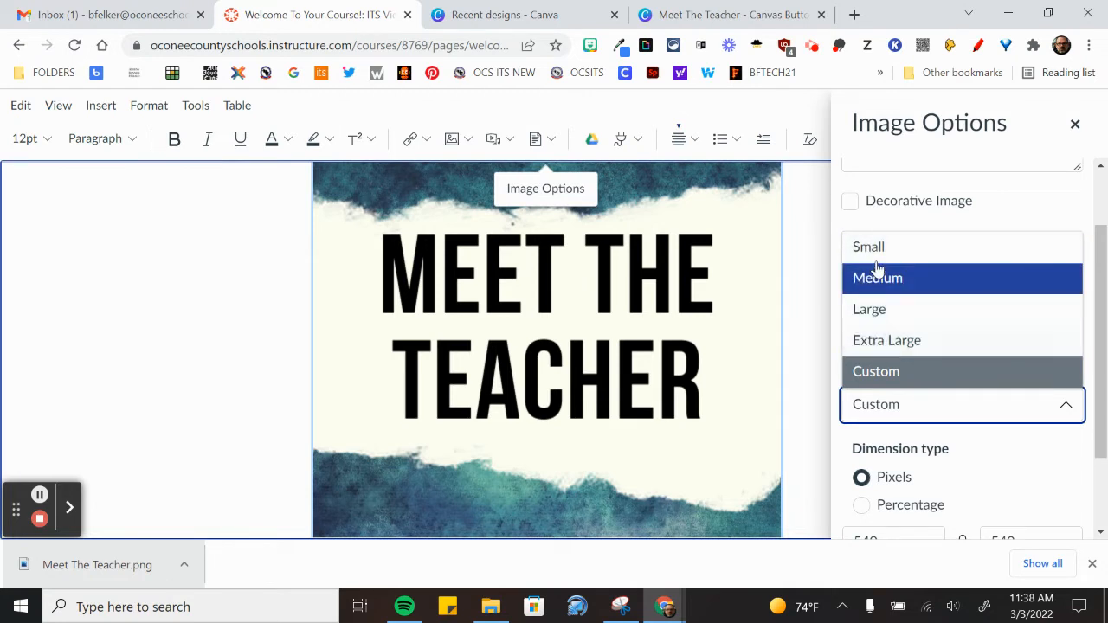
left_click(869, 249)
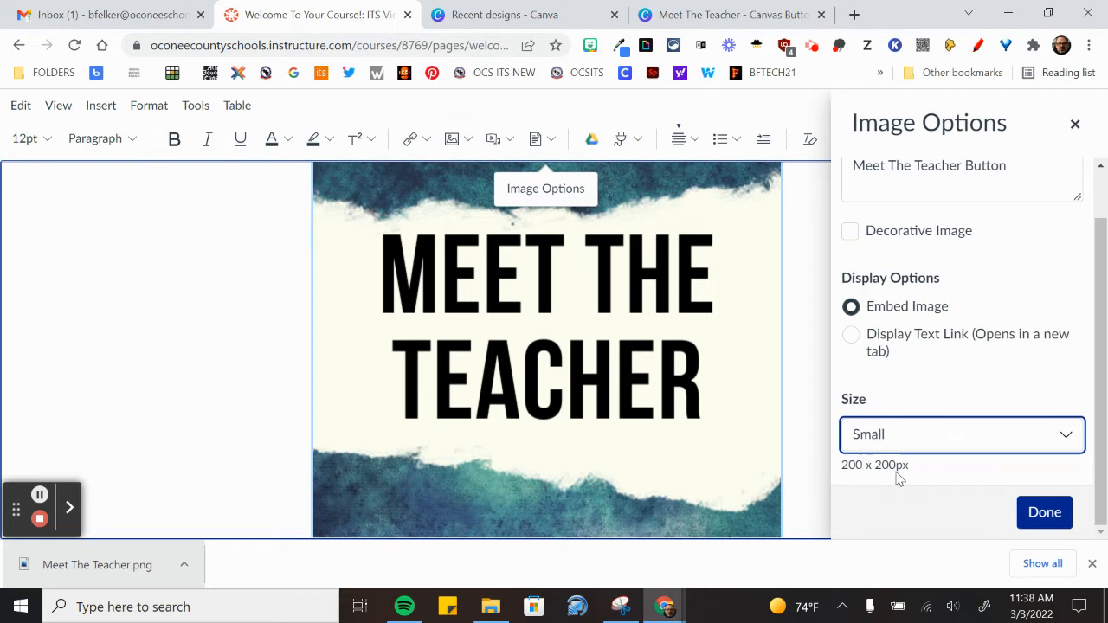
left_click(1043, 516)
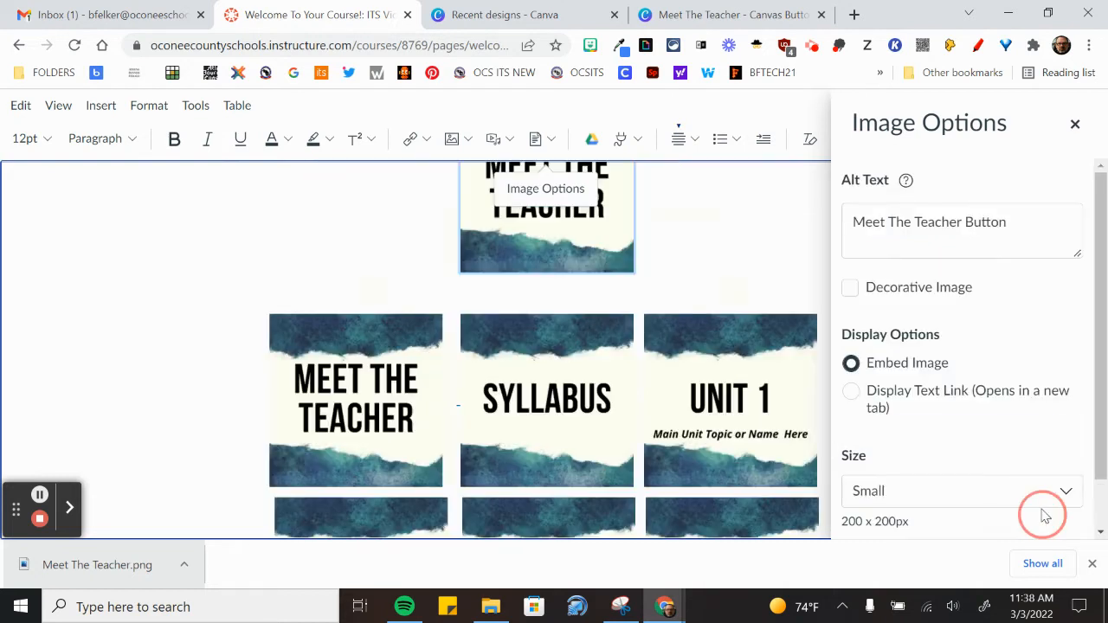
left_click(918, 389)
scroll(895, 430, "up", 1)
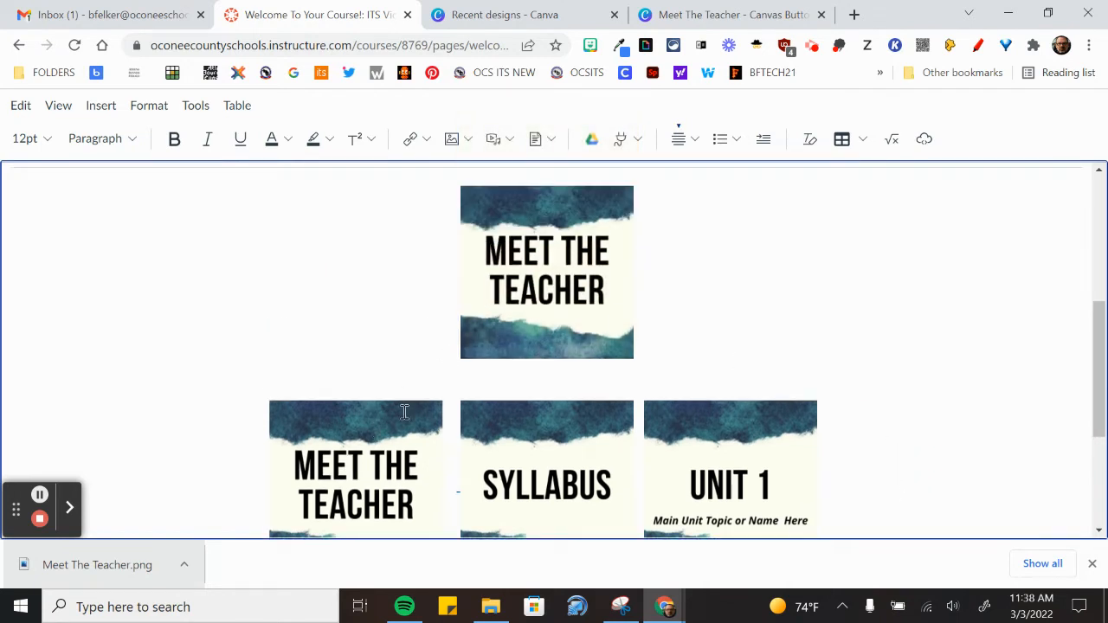
Step: Leave the full-screen editor and save the Welcome To Your Course! page
left_click(558, 260)
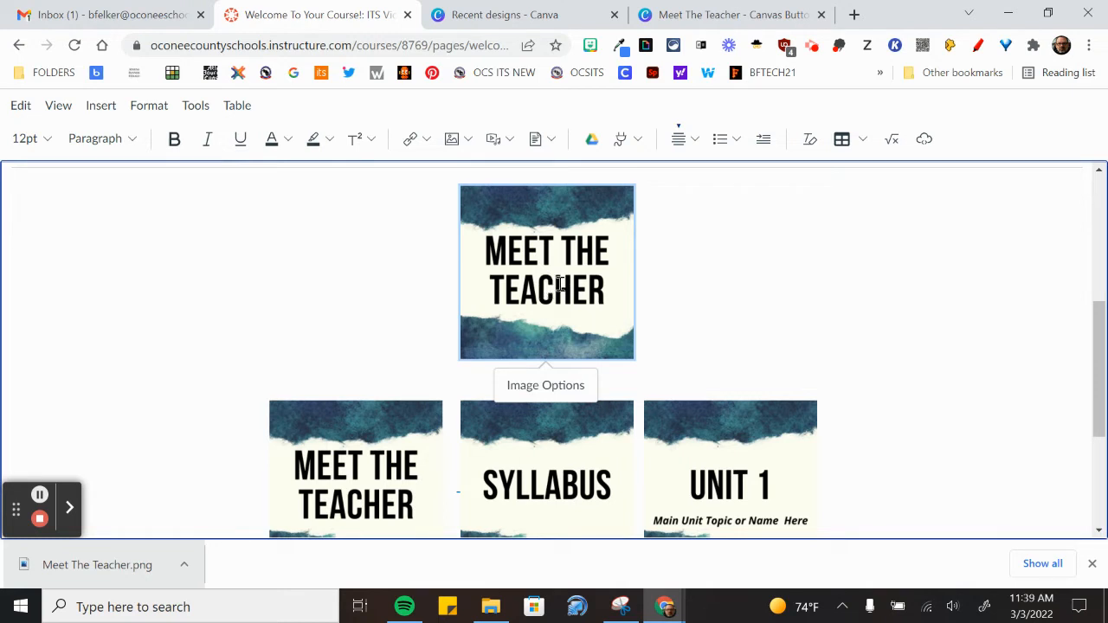
left_click(1092, 565)
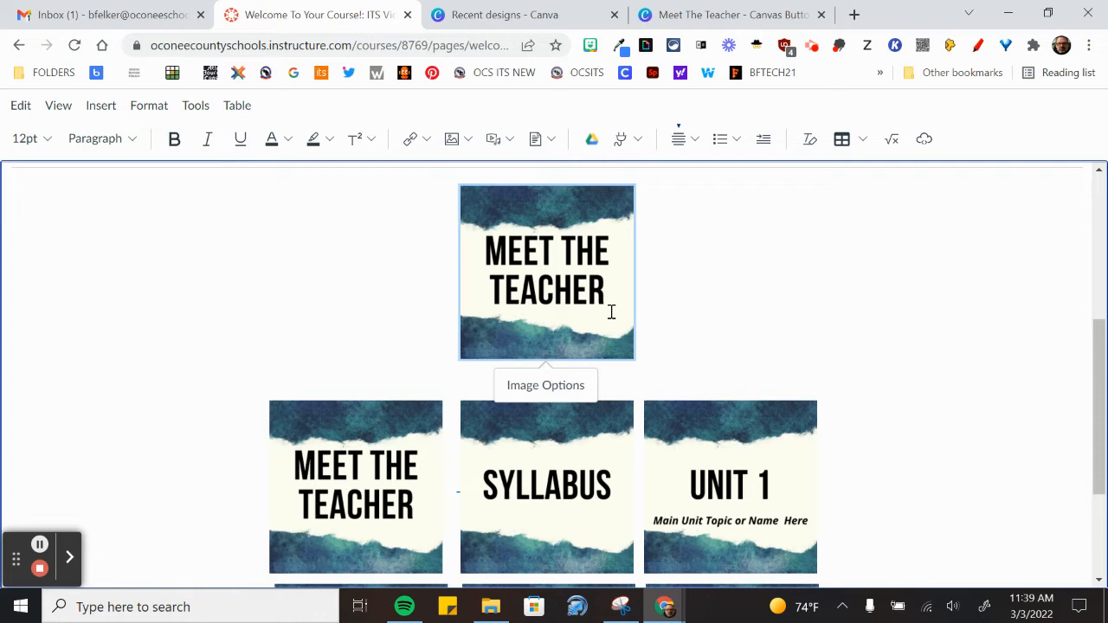
key("Escape")
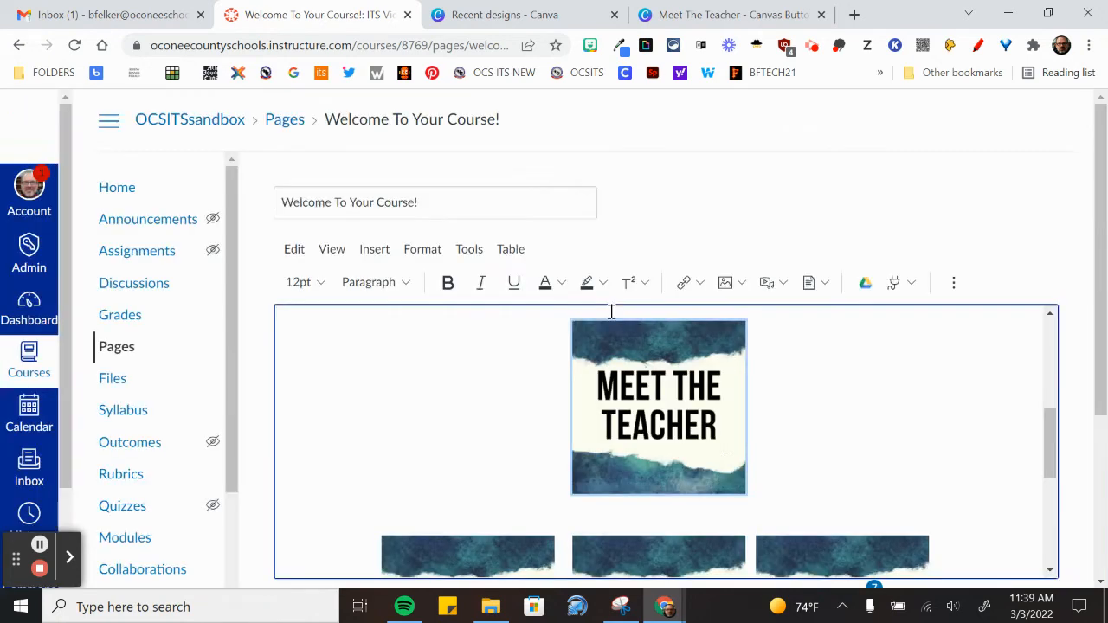
scroll(647, 370, "down", 2)
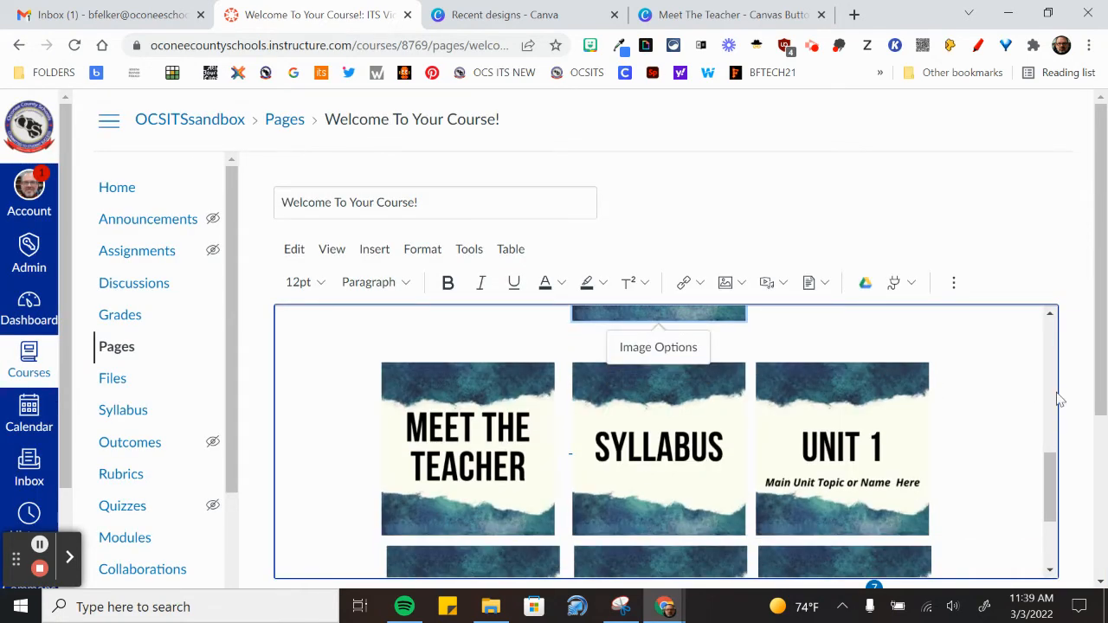
scroll(1069, 398, "down", 3)
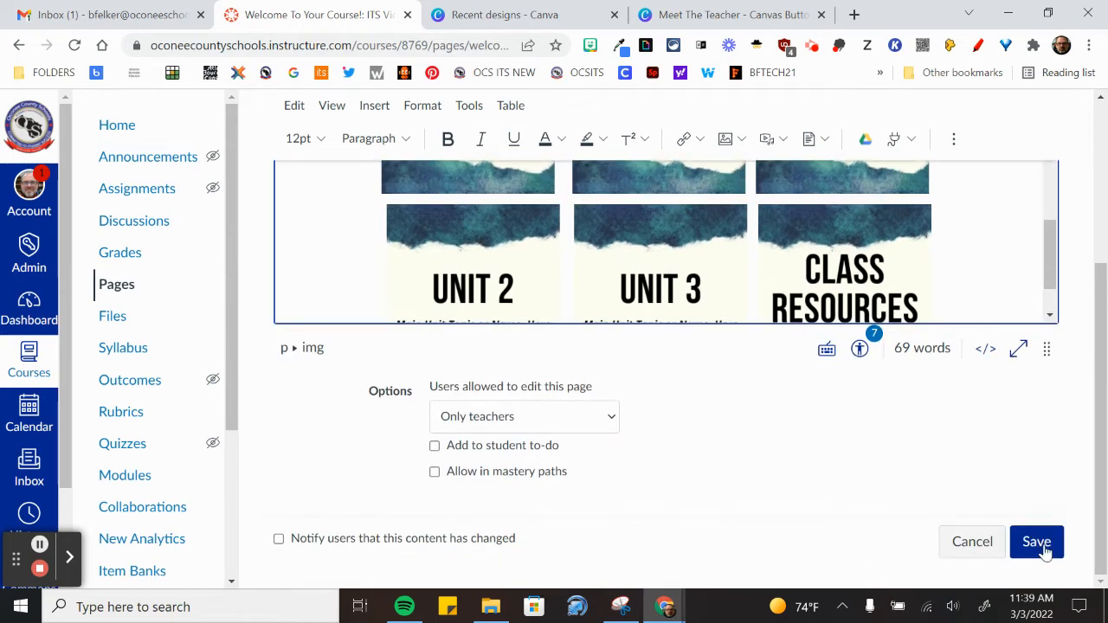
left_click(1039, 544)
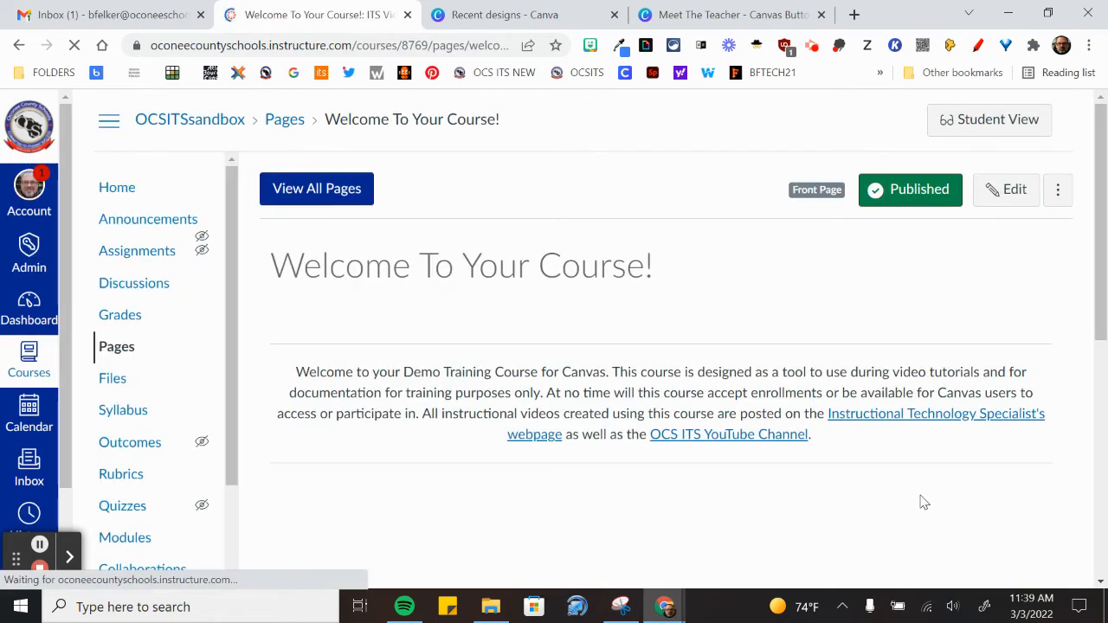
Step: Review the saved page and the course home page to examine how the new button and the existing buttons are laid out
scroll(811, 448, "down", 4)
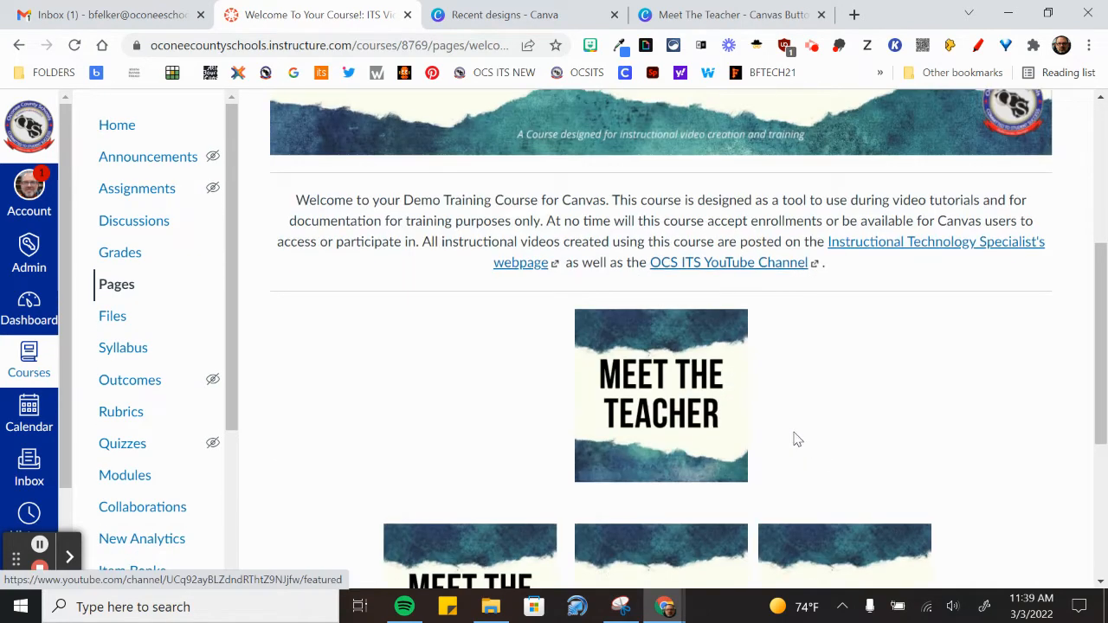
scroll(655, 372, "down", 1)
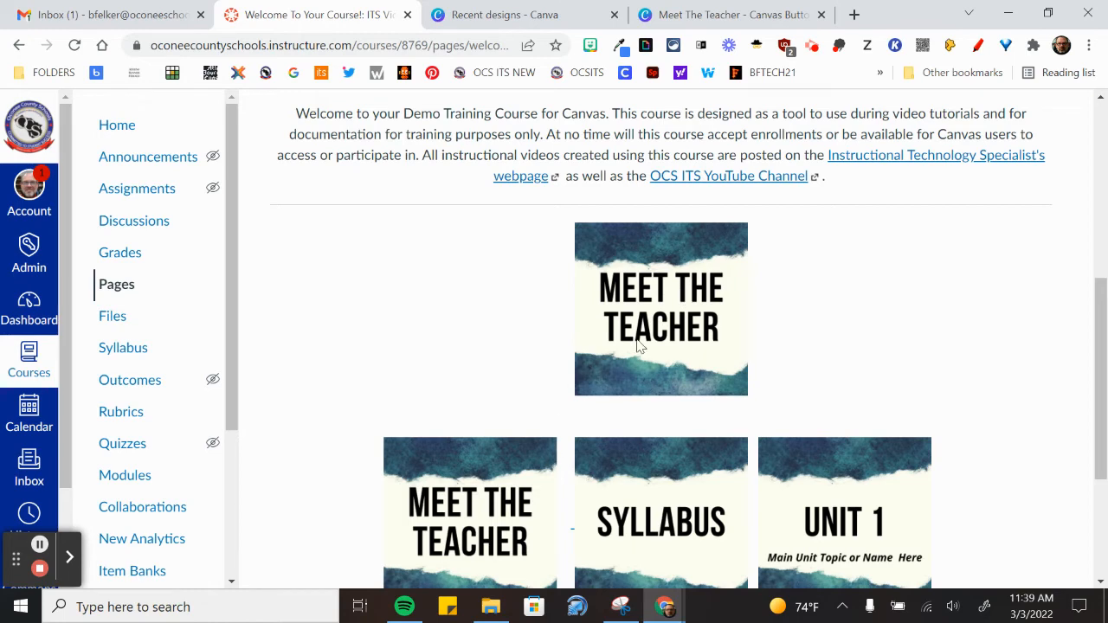
scroll(908, 331, "up", 2)
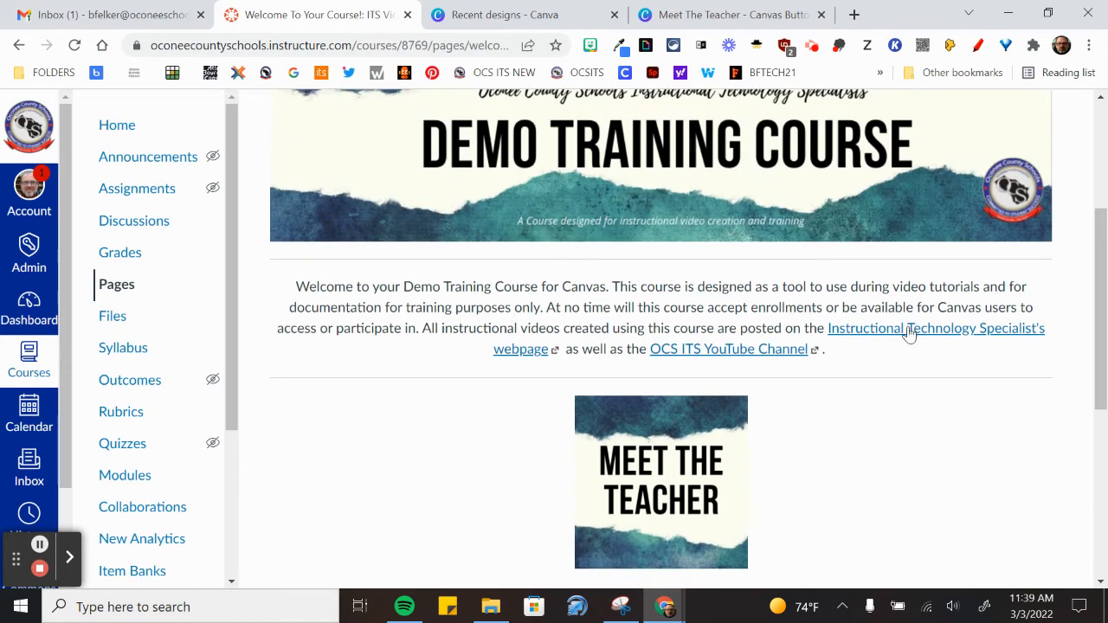
scroll(908, 336, "up", 3)
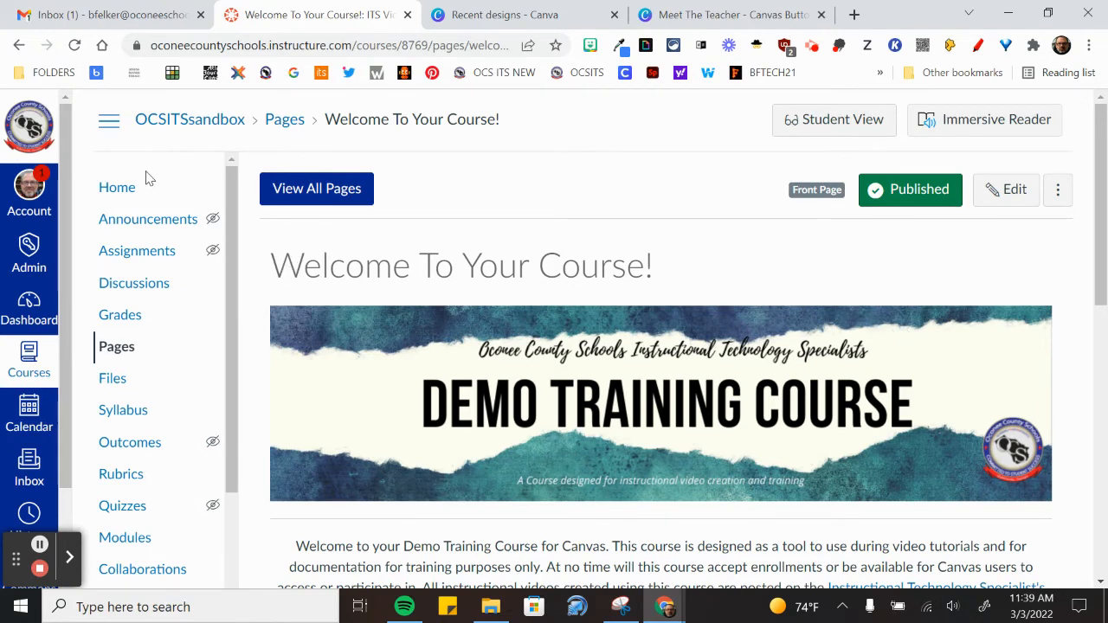
left_click(119, 191)
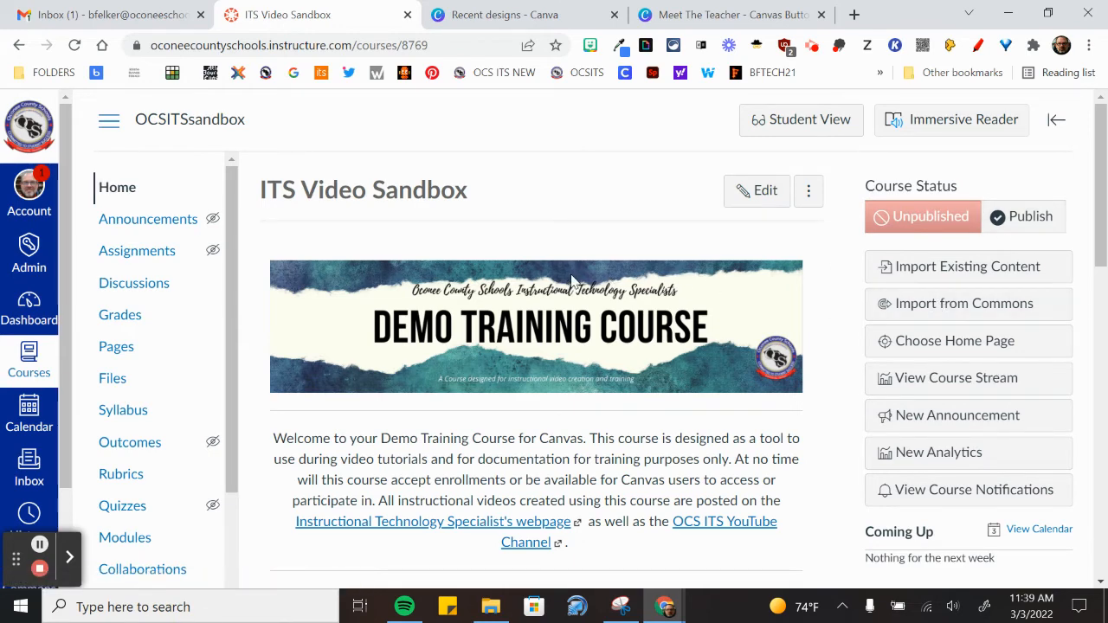
scroll(572, 278, "down", 5)
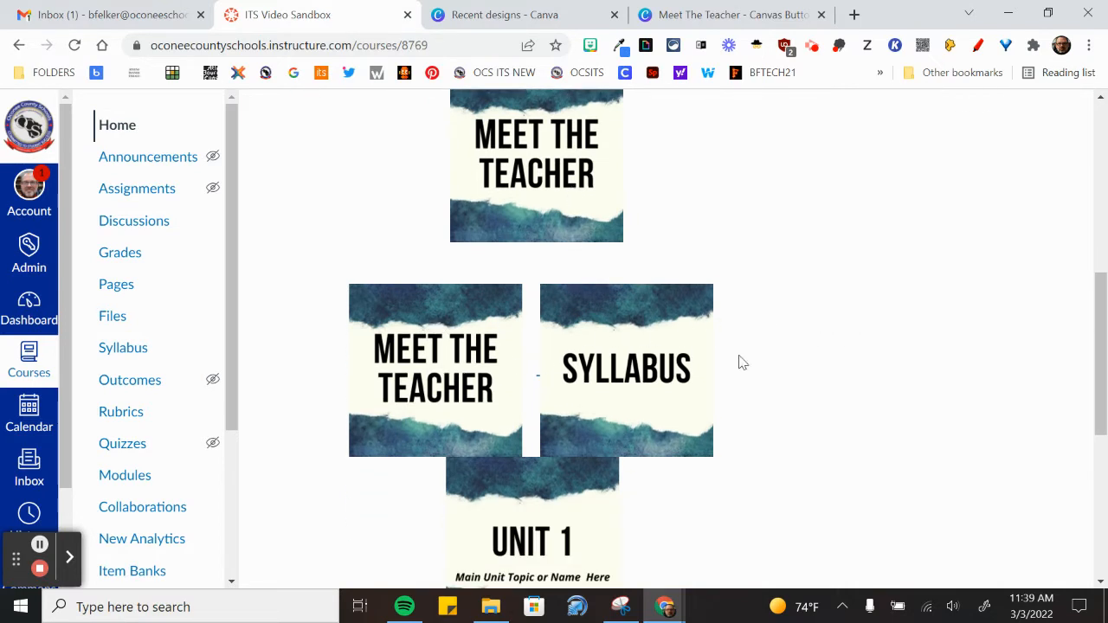
scroll(660, 389, "down", 5)
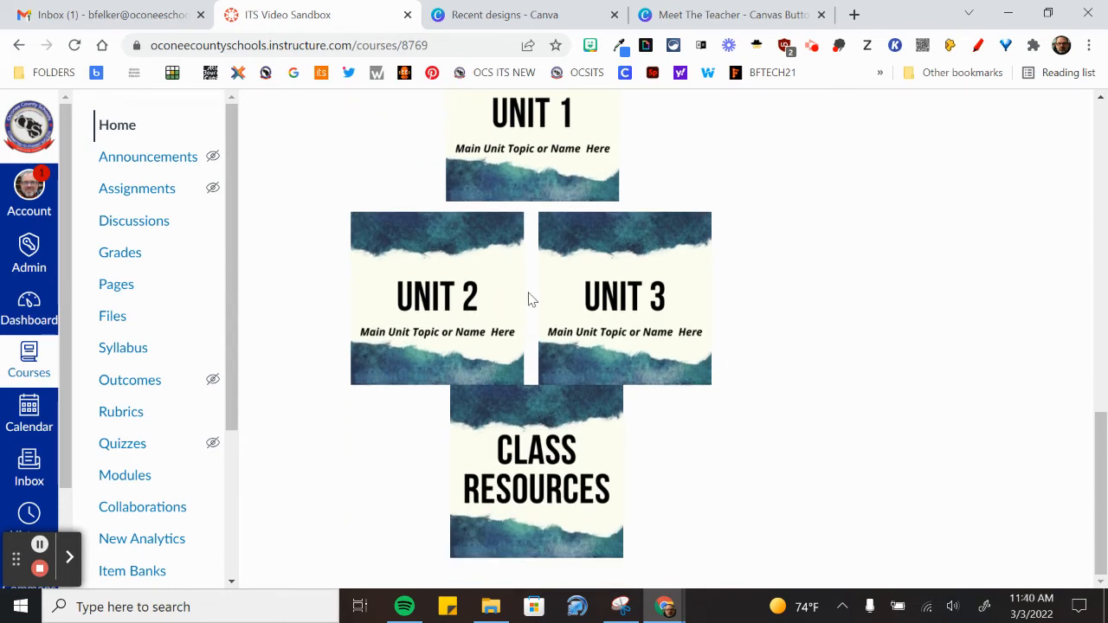
scroll(559, 311, "up", 2)
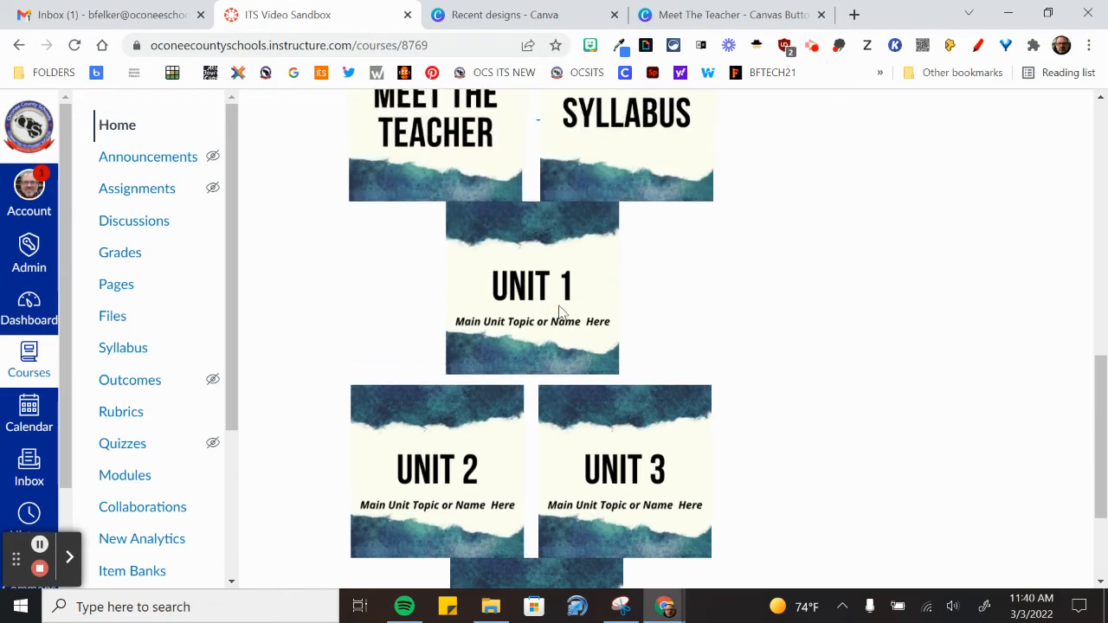
scroll(559, 312, "up", 8)
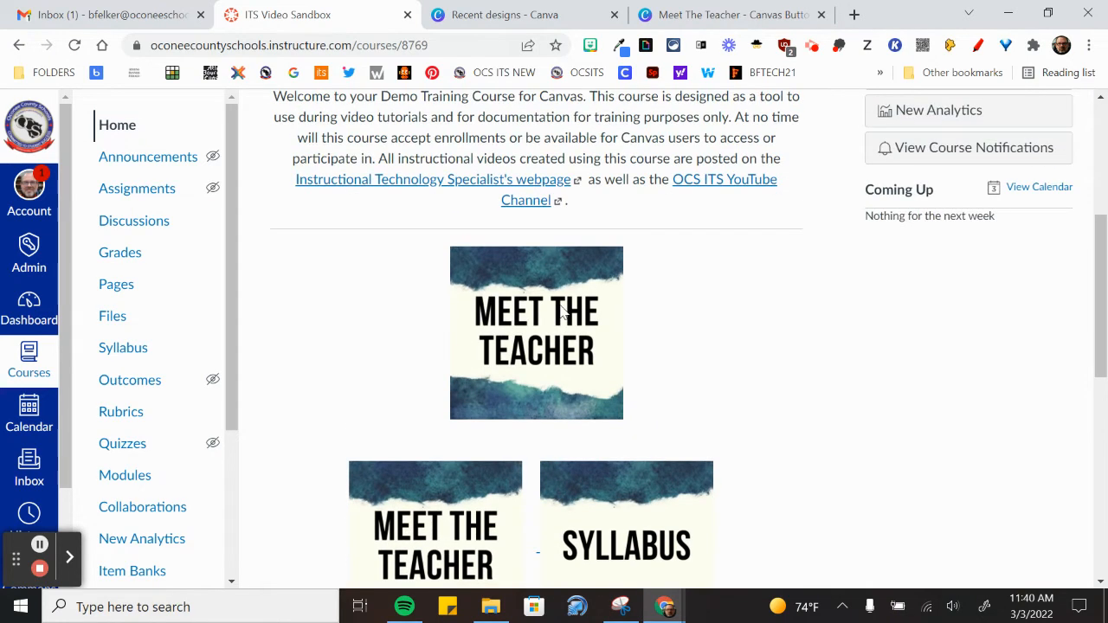
Step: Open the course home page for editing and switch the upper Meet the Teacher image's size to Custom in its image options
scroll(559, 312, "up", 1)
left_click(751, 190)
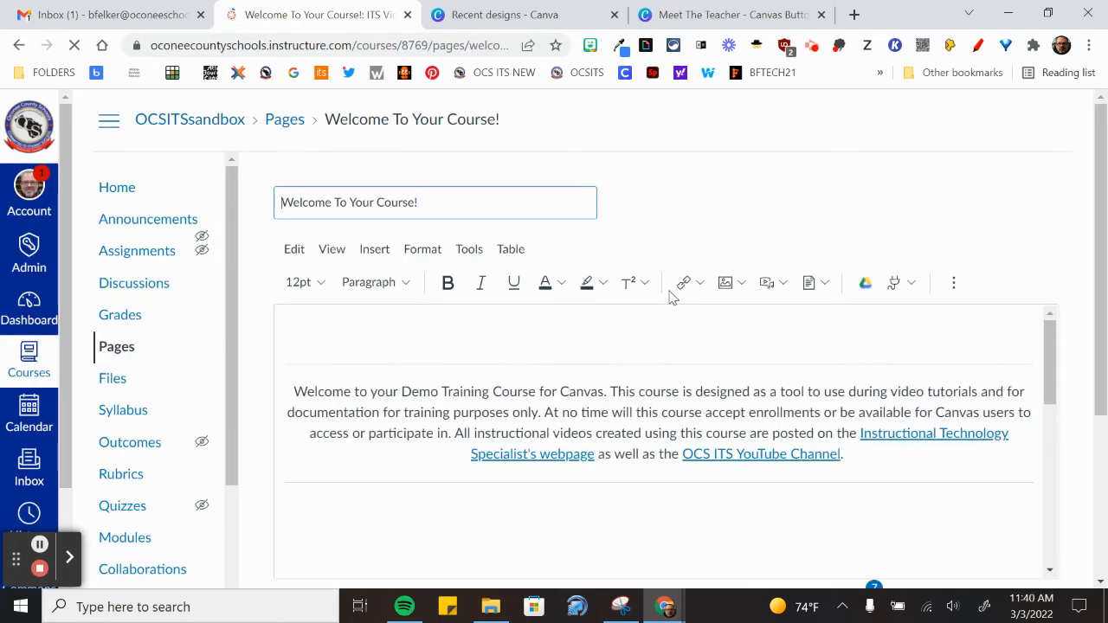
scroll(675, 342, "down", 2)
scroll(675, 342, "down", 3)
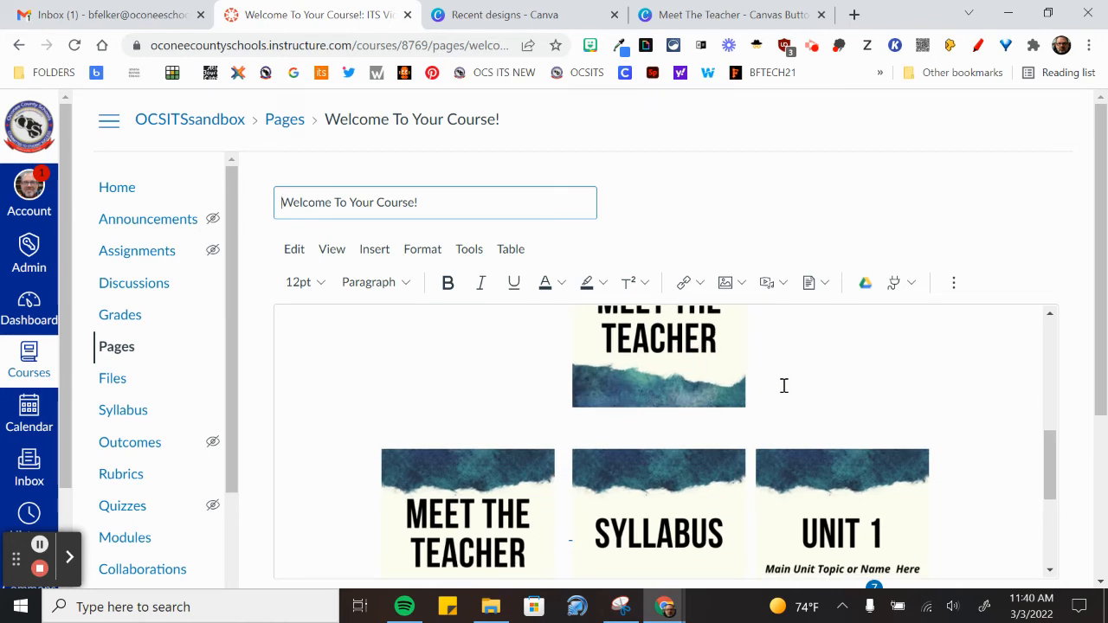
left_click(650, 350)
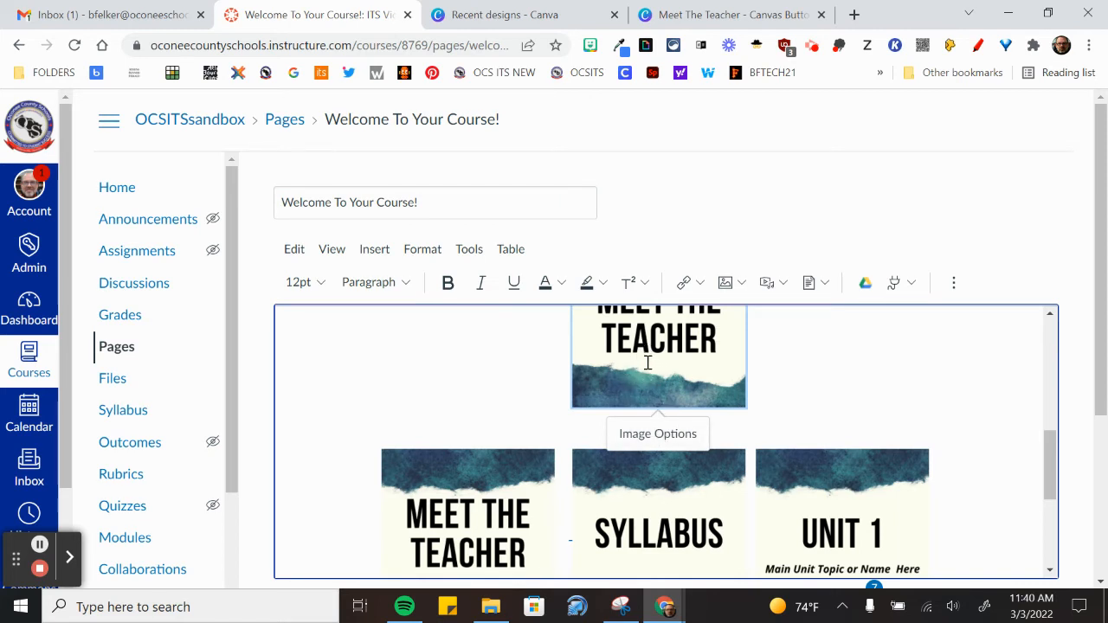
left_click(656, 437)
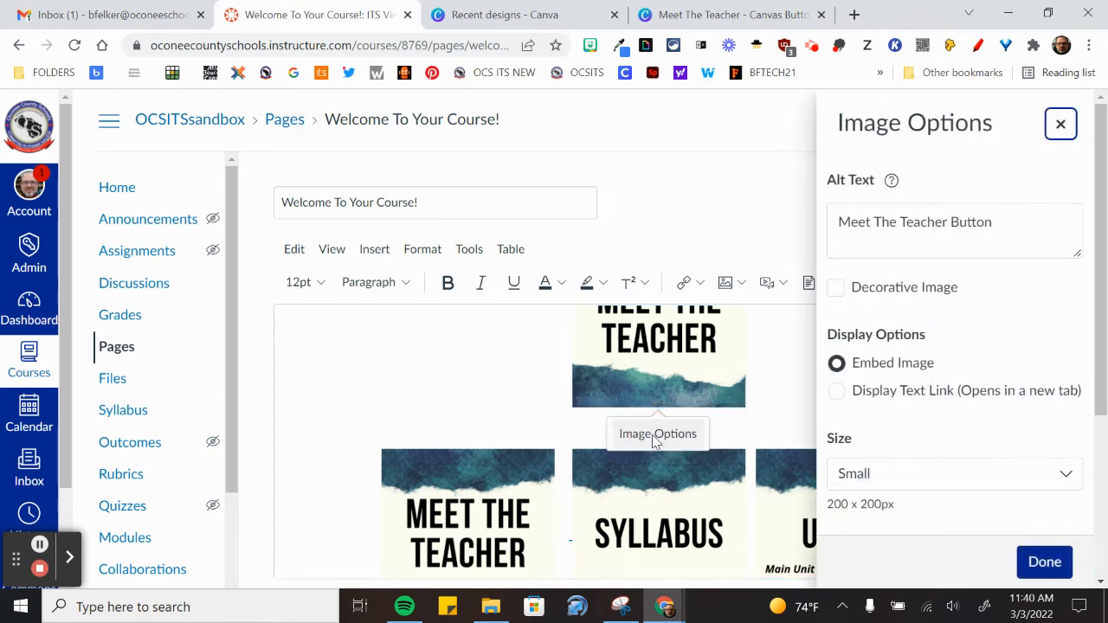
scroll(909, 431, "down", 1)
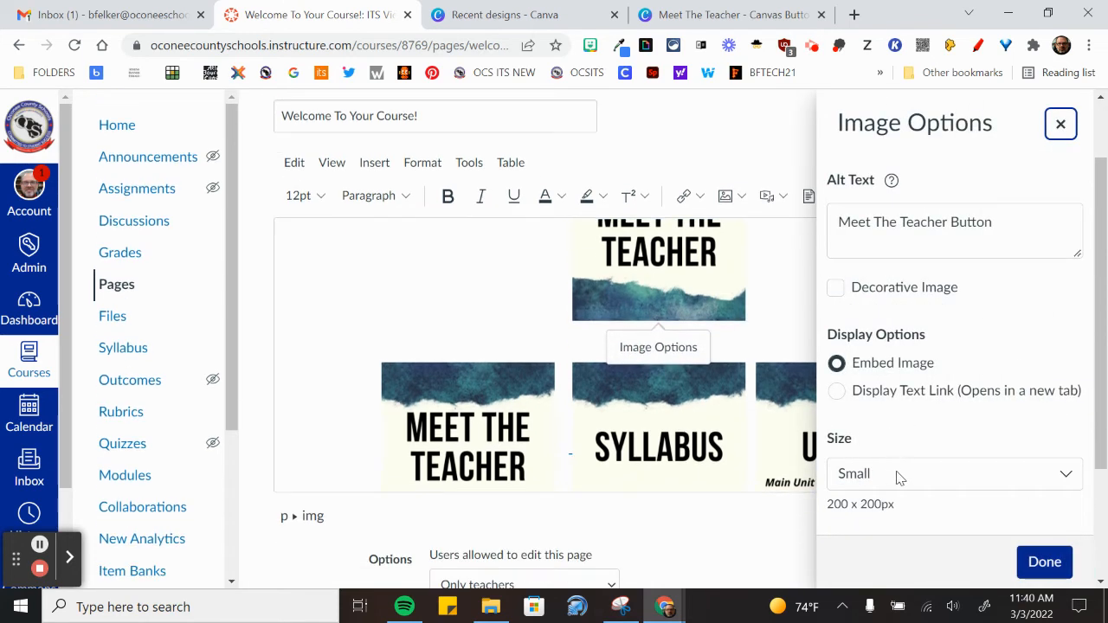
left_click(896, 474)
left_click(886, 441)
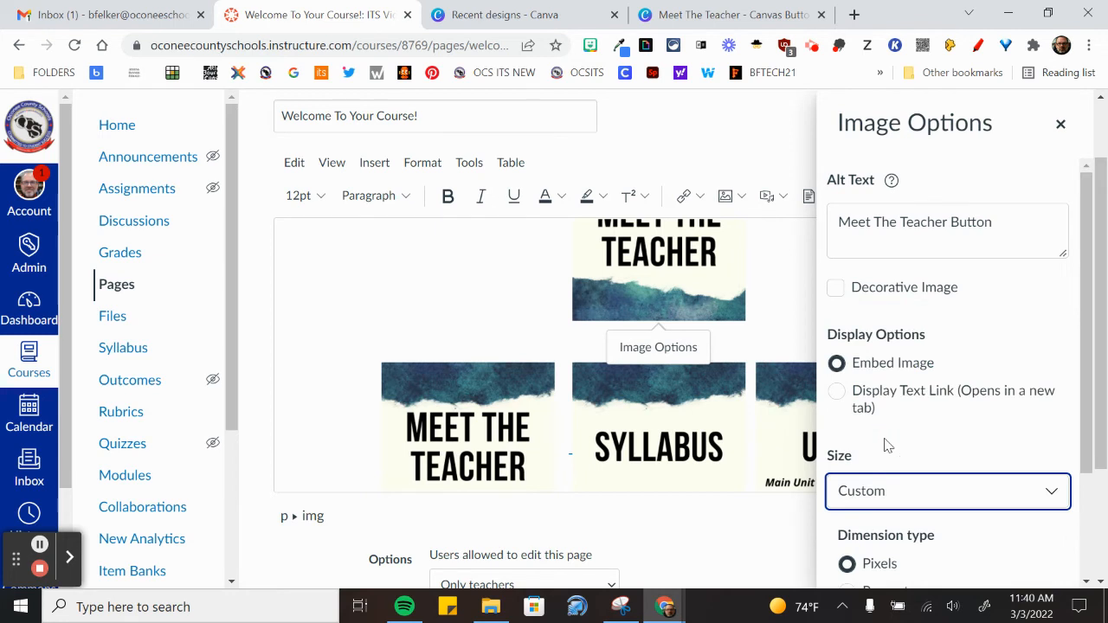
scroll(971, 469, "down", 2)
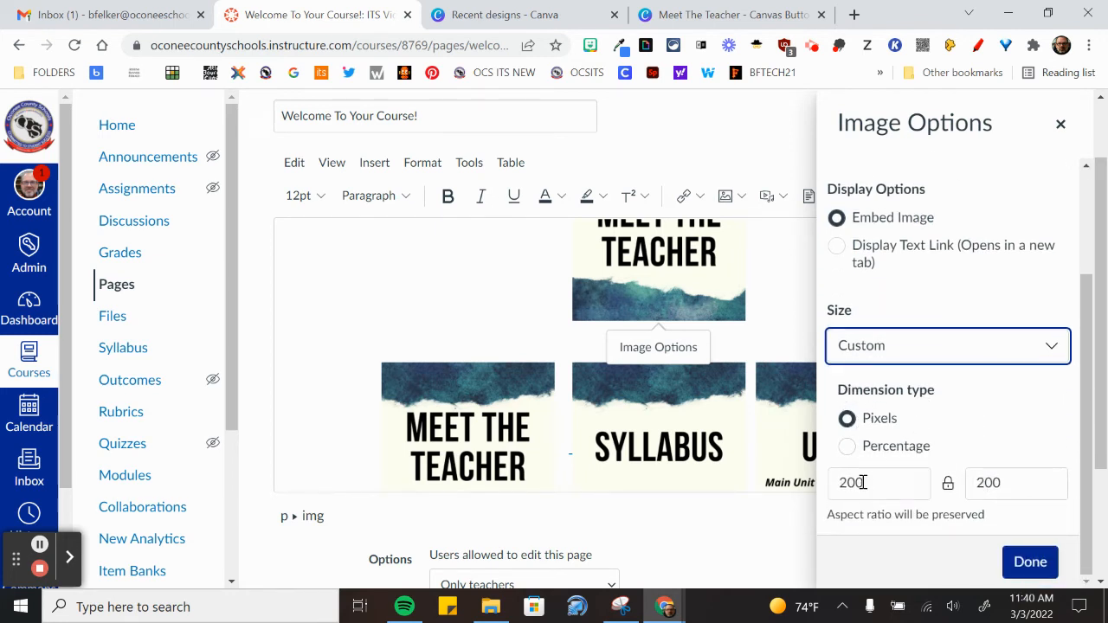
Step: Try widths of 50 and 100 pixels for the upper Meet the Teacher image, and apply 75 pixels with the aspect ratio locked
left_click_drag(857, 483, 835, 483)
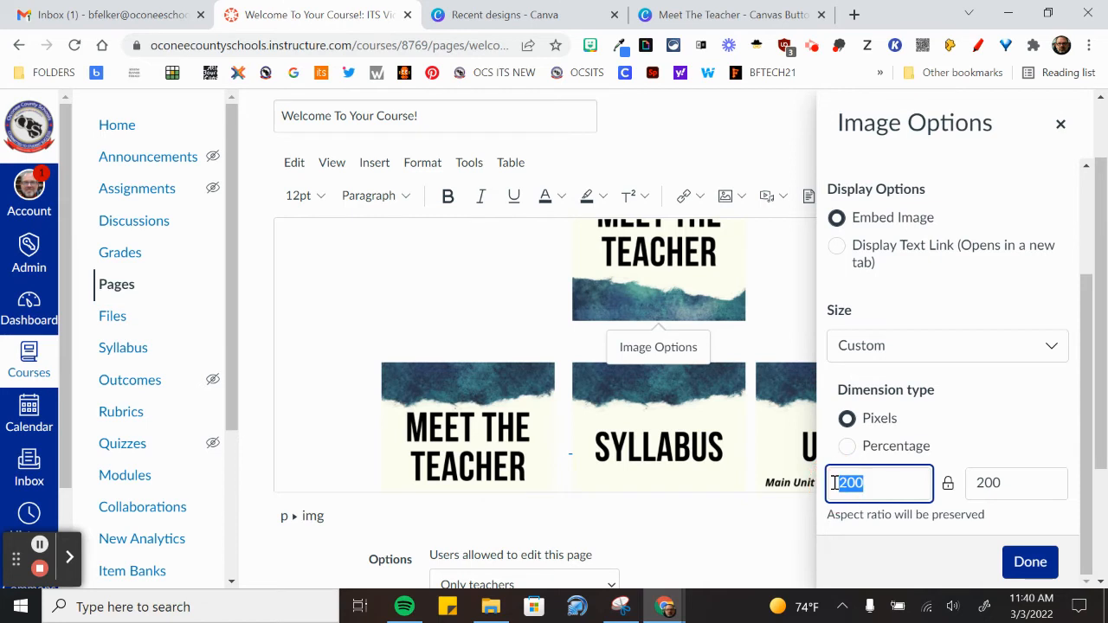
type("50")
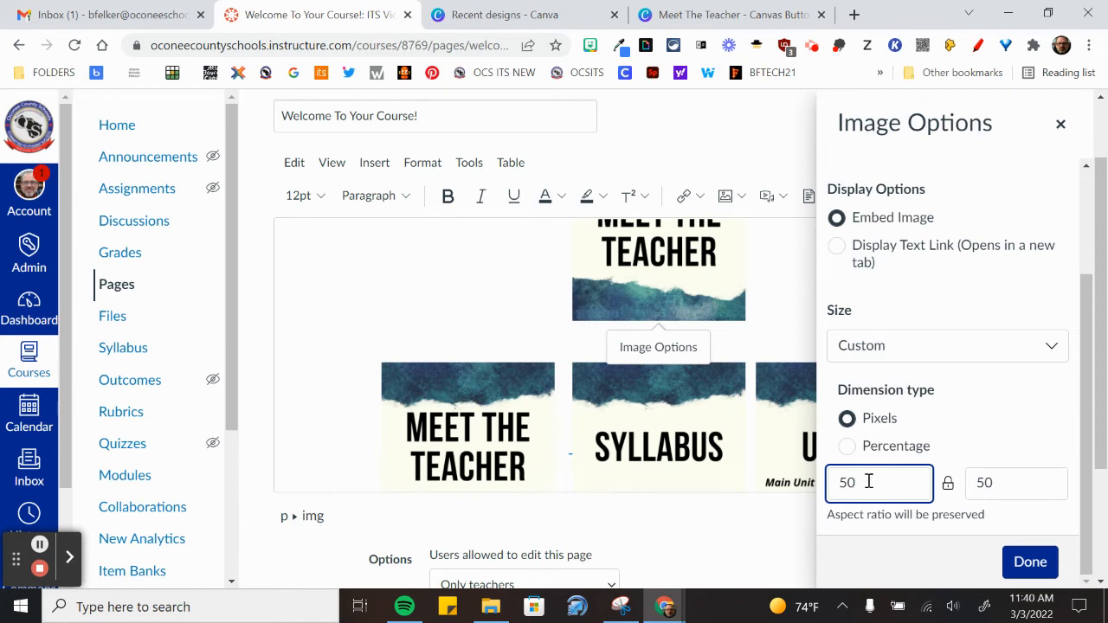
left_click_drag(868, 482, 822, 486)
type("1")
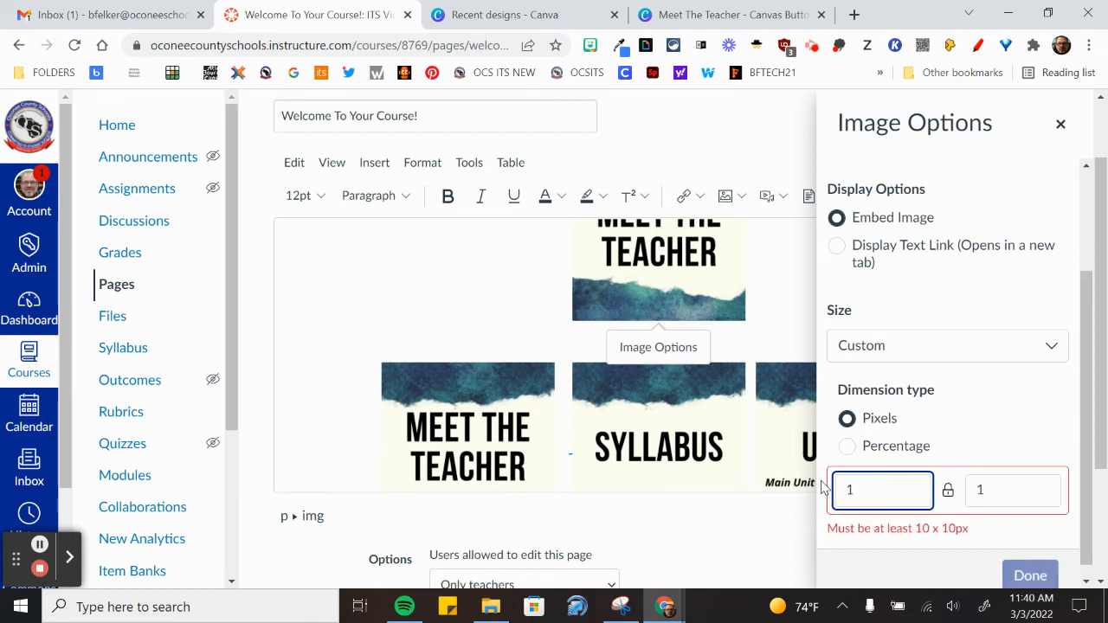
type("00")
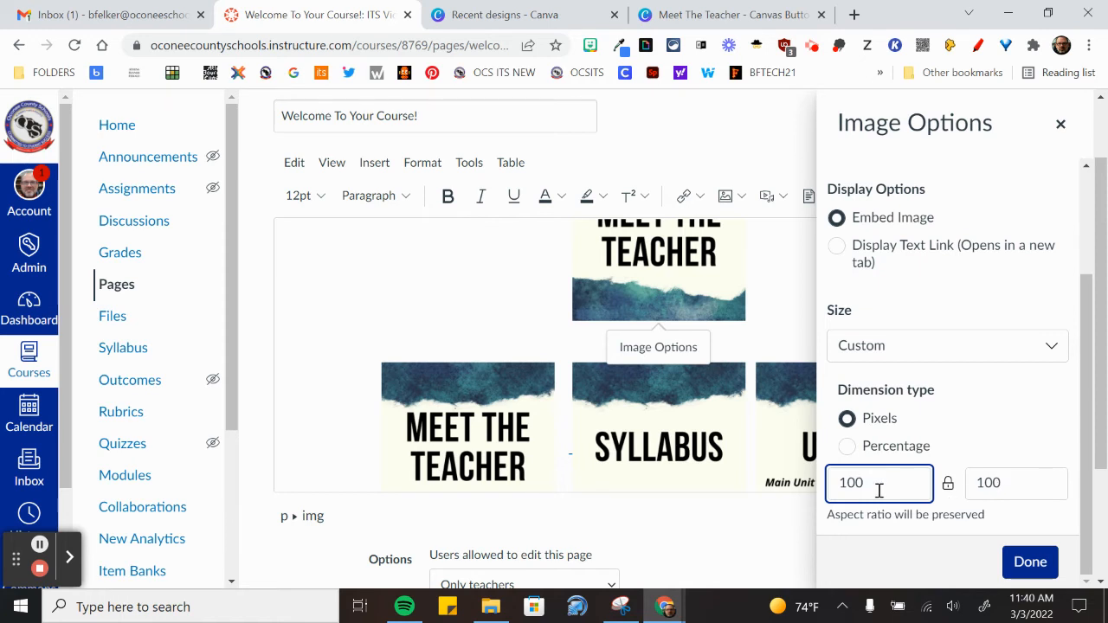
left_click_drag(871, 483, 834, 481)
type("75")
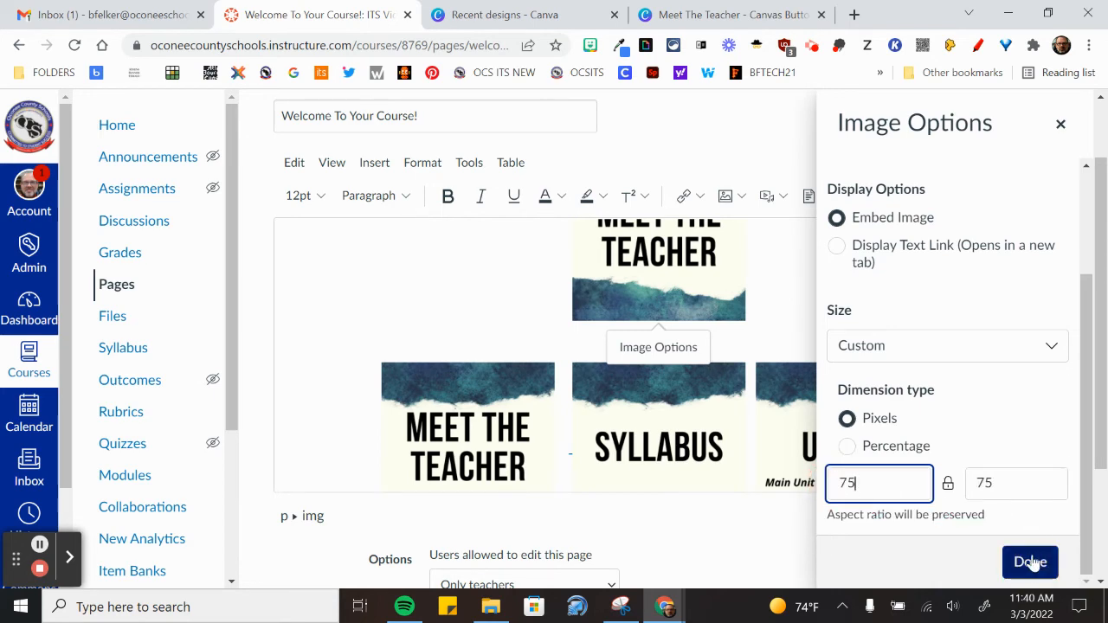
left_click(1030, 562)
Step: Reopen the upper Meet the Teacher image's options and set its custom size to 100 x 100 pixels
scroll(973, 463, "up", 3)
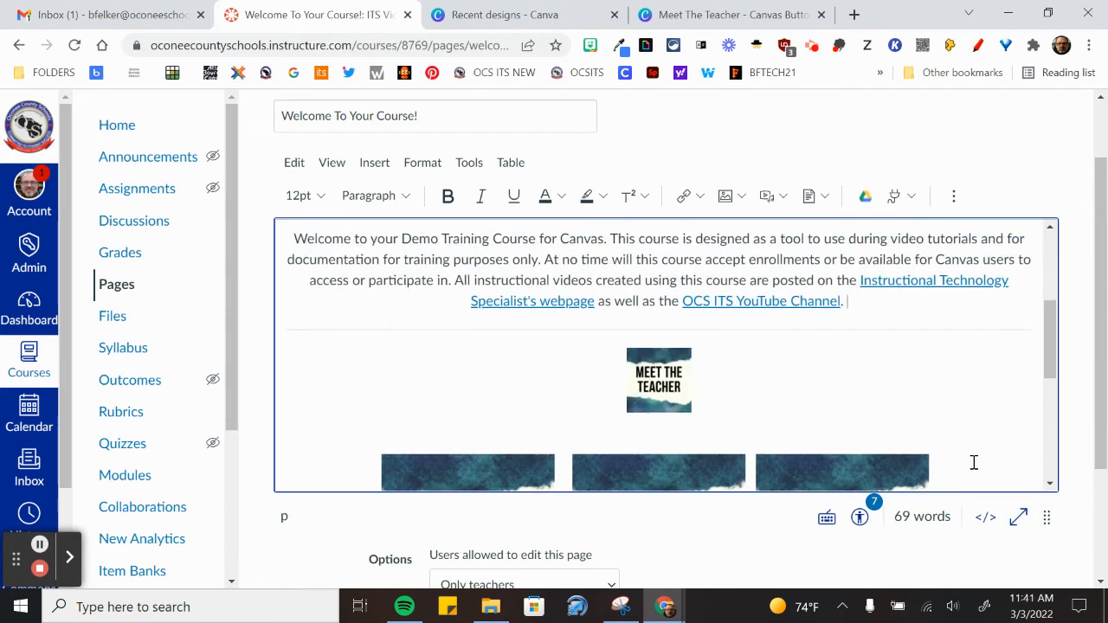
scroll(973, 463, "up", 1)
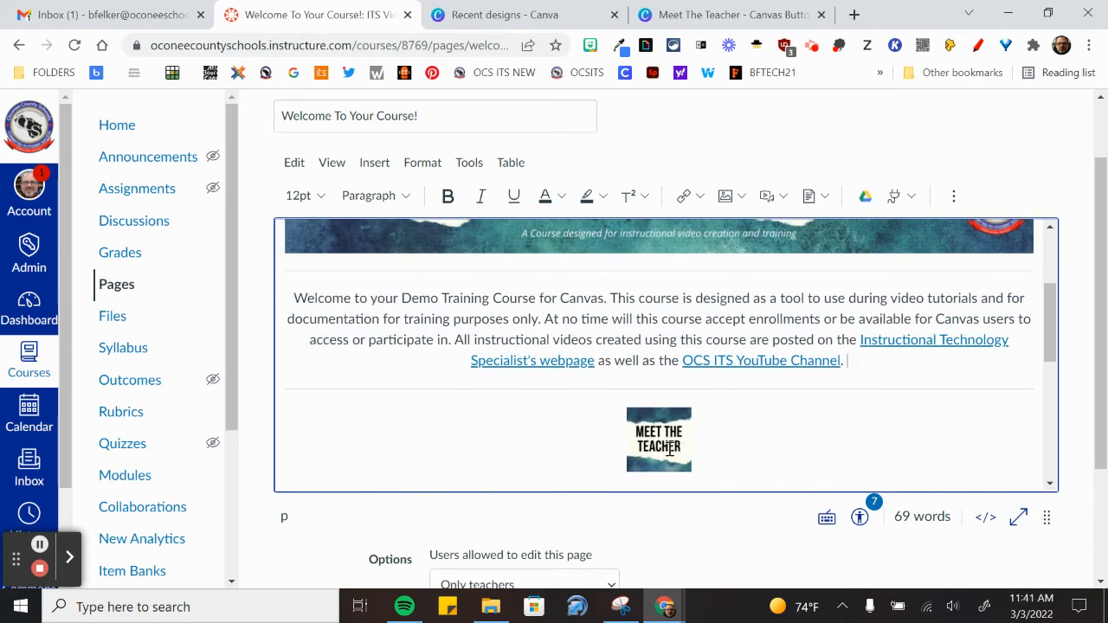
left_click(669, 428)
left_click(668, 387)
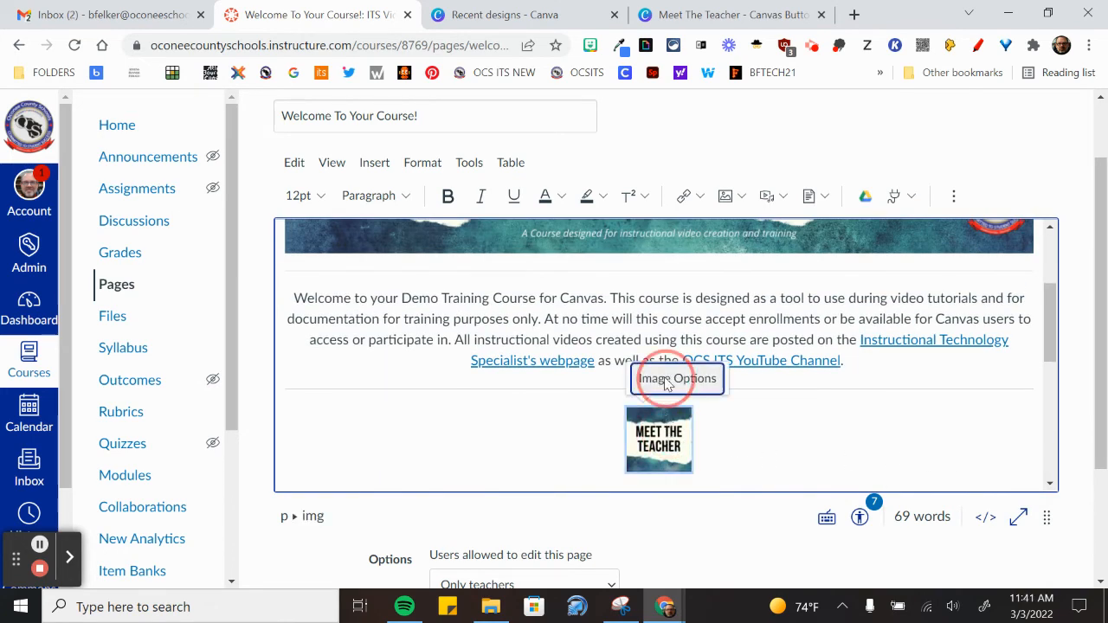
scroll(944, 514, "down", 2)
scroll(944, 514, "down", 1)
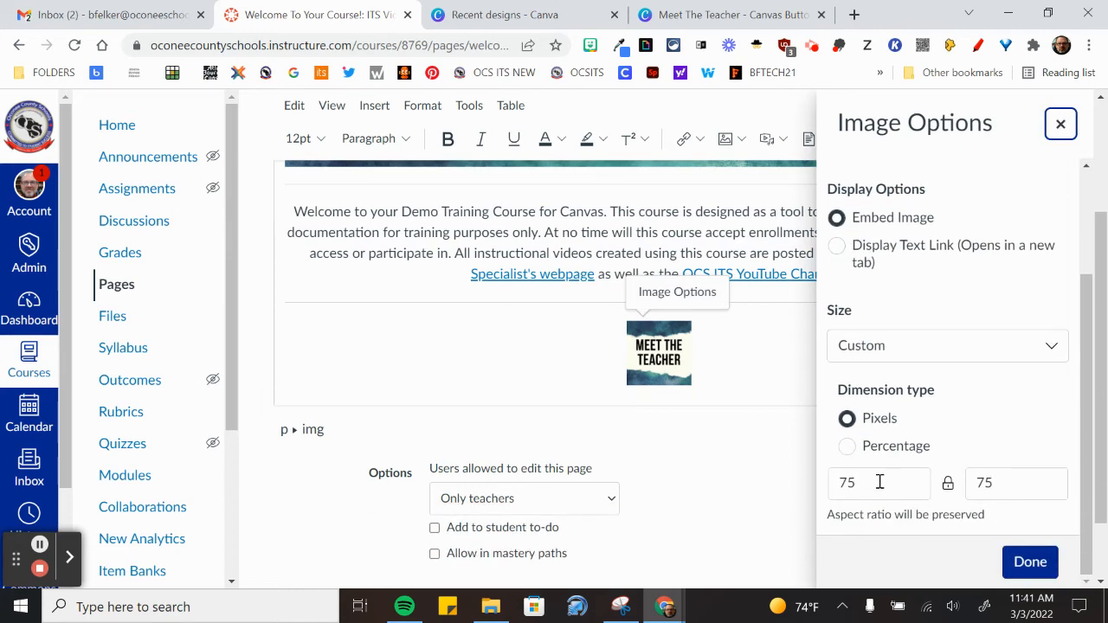
left_click_drag(876, 483, 805, 484)
type("1")
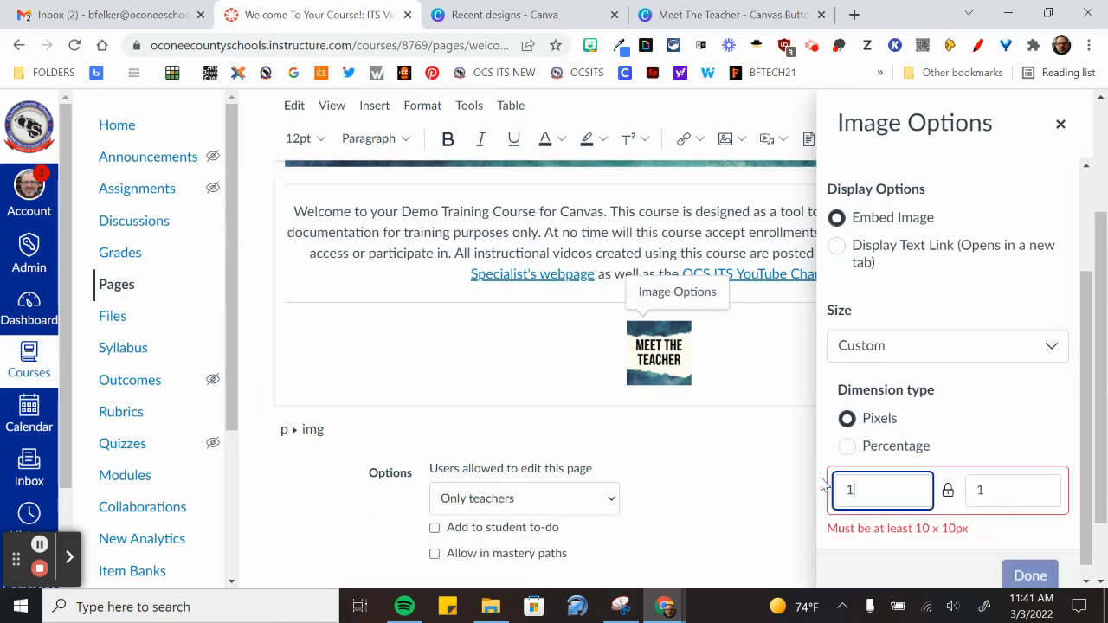
type("00")
left_click(1030, 576)
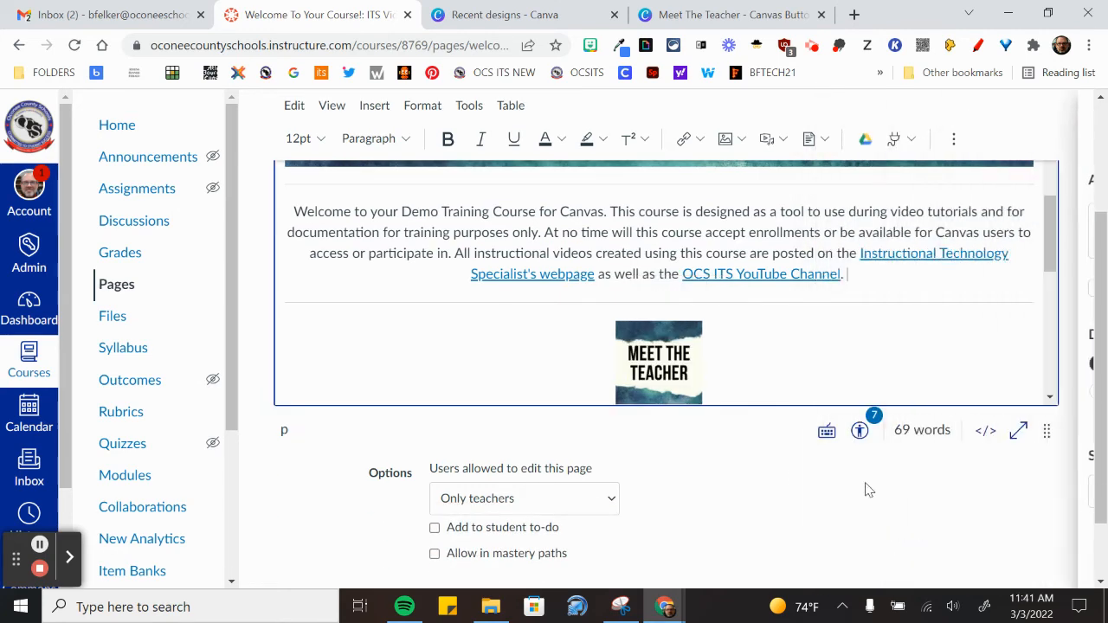
Step: Save the edited Welcome To Your Course! page
left_click(747, 462)
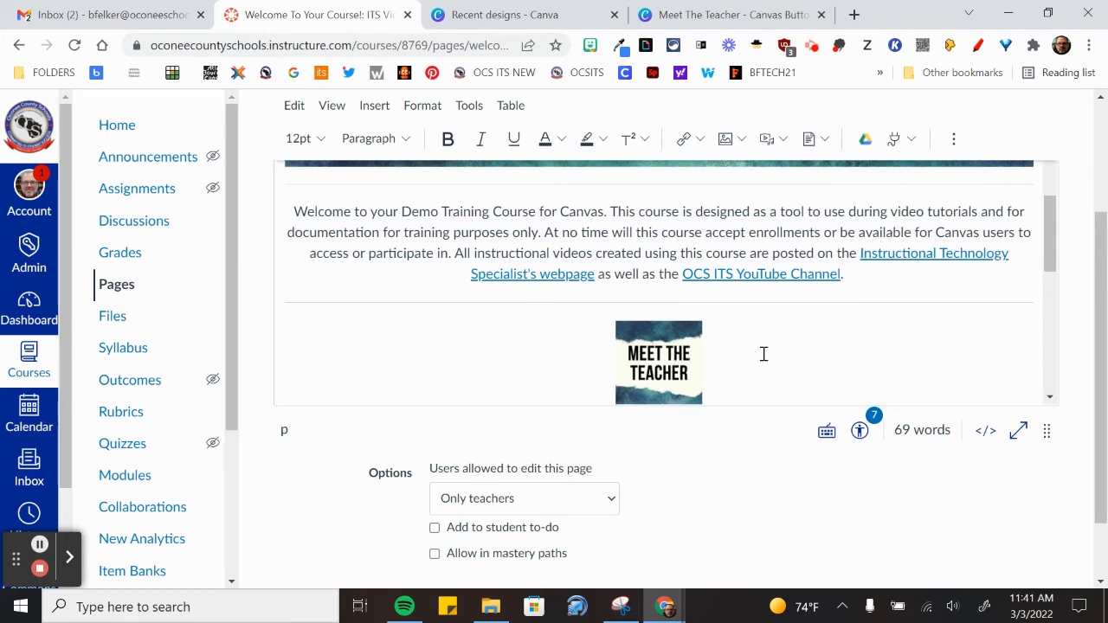
scroll(752, 358, "down", 3)
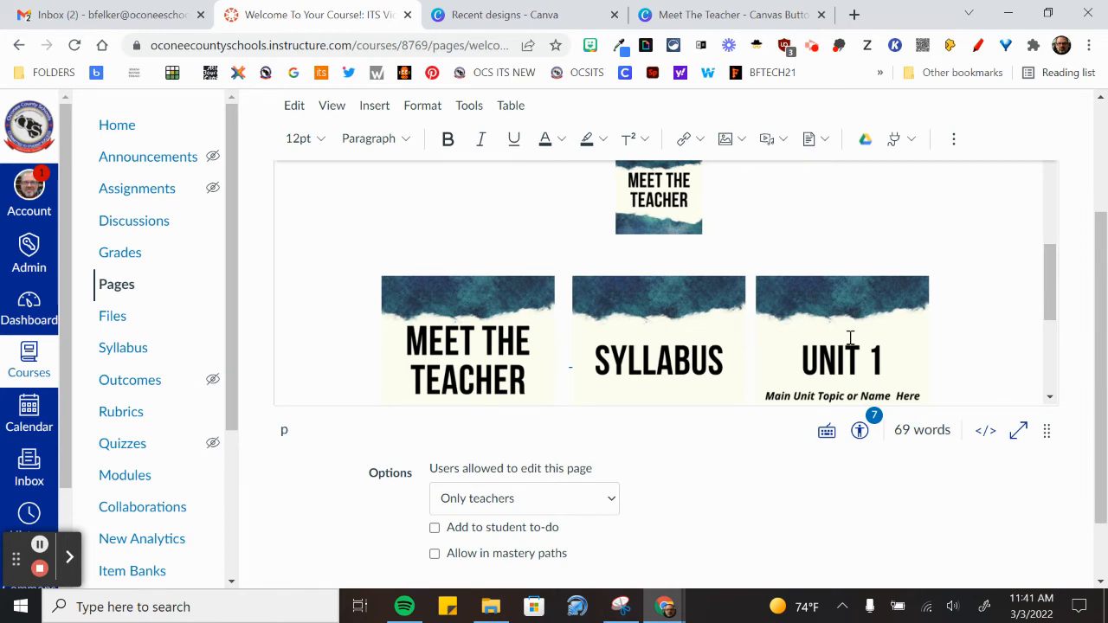
scroll(1008, 532, "down", 2)
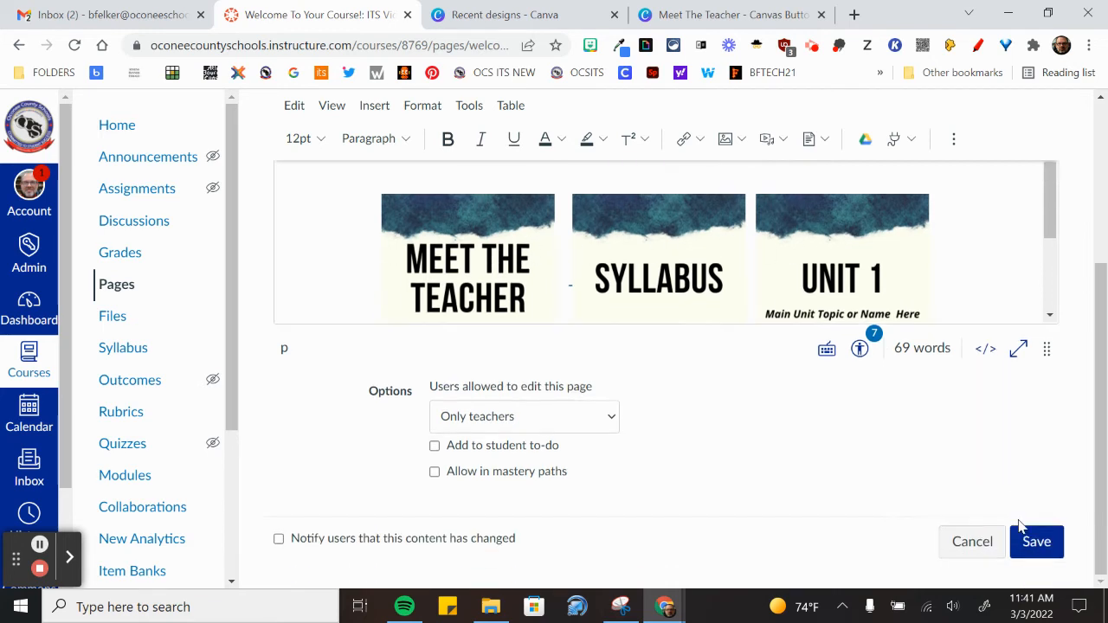
left_click(1041, 546)
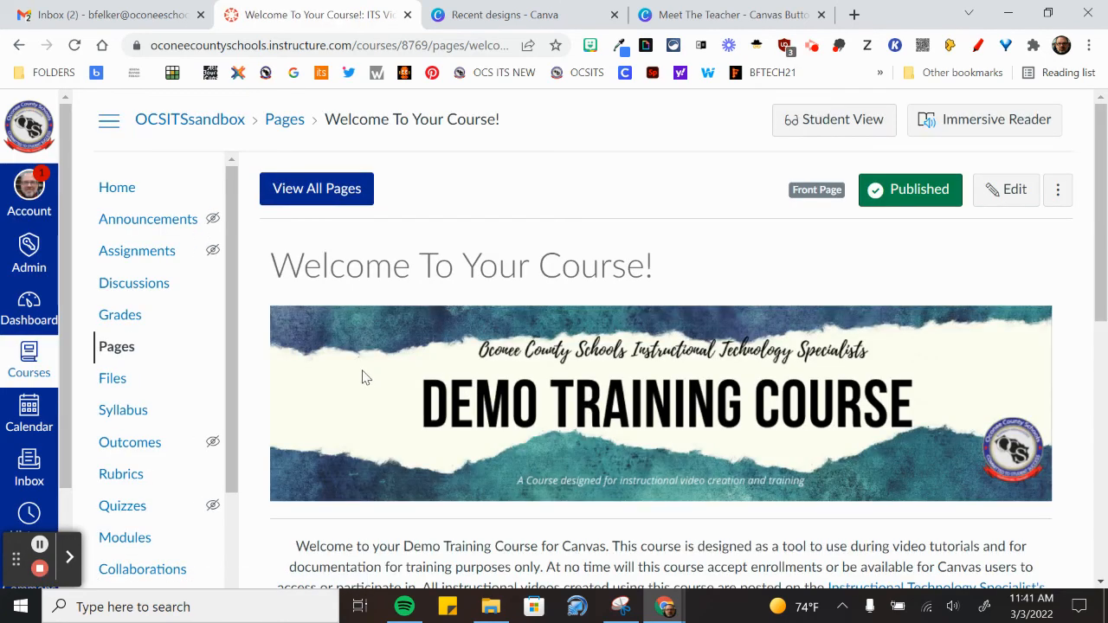
Step: Review the saved page and the course home page to compare the resized Meet the Teacher button with the other buttons
scroll(365, 379, "down", 4)
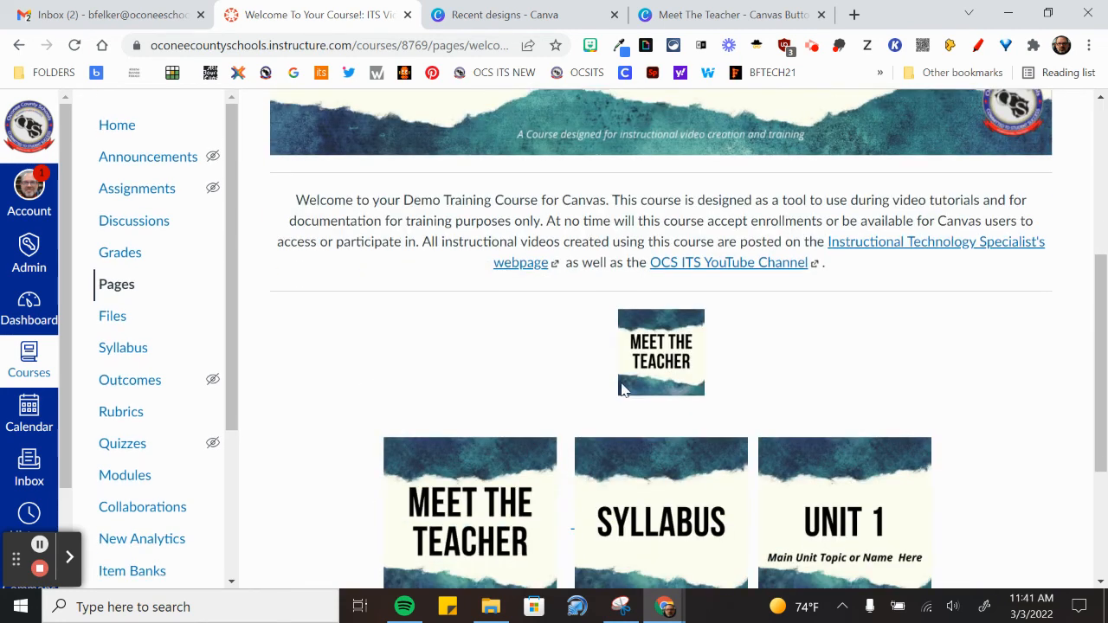
scroll(626, 390, "up", 2)
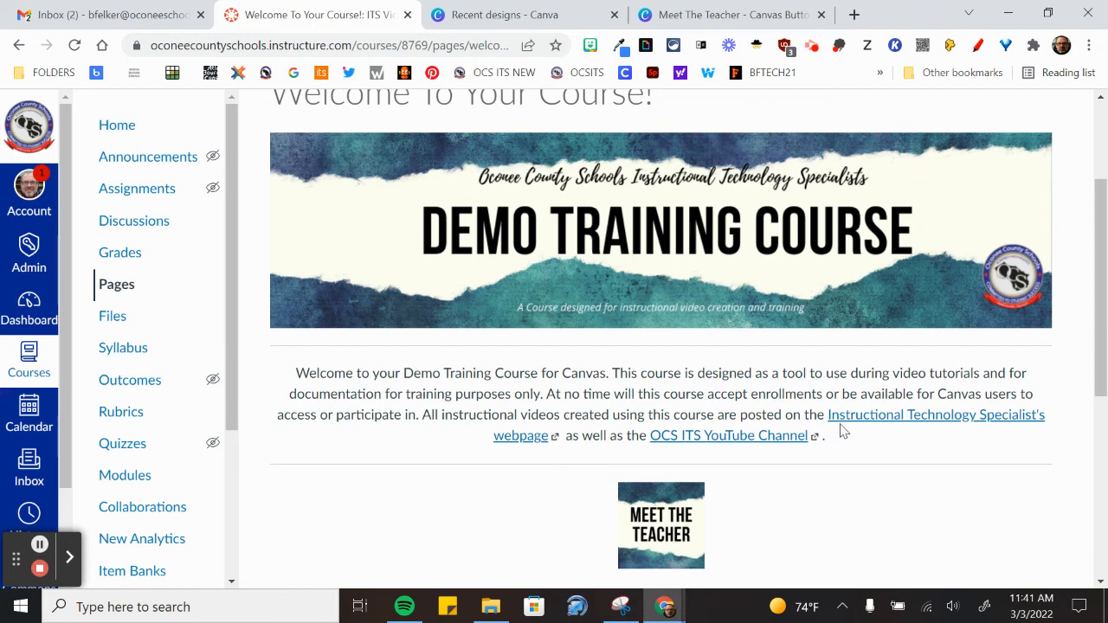
scroll(844, 433, "down", 2)
scroll(844, 433, "down", 1)
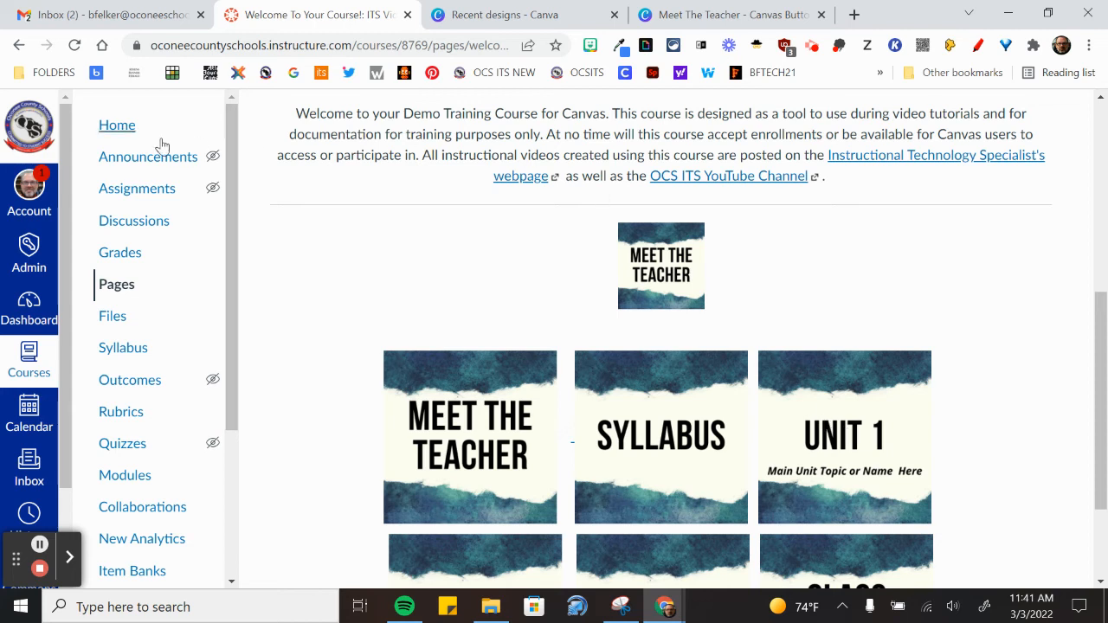
left_click(116, 126)
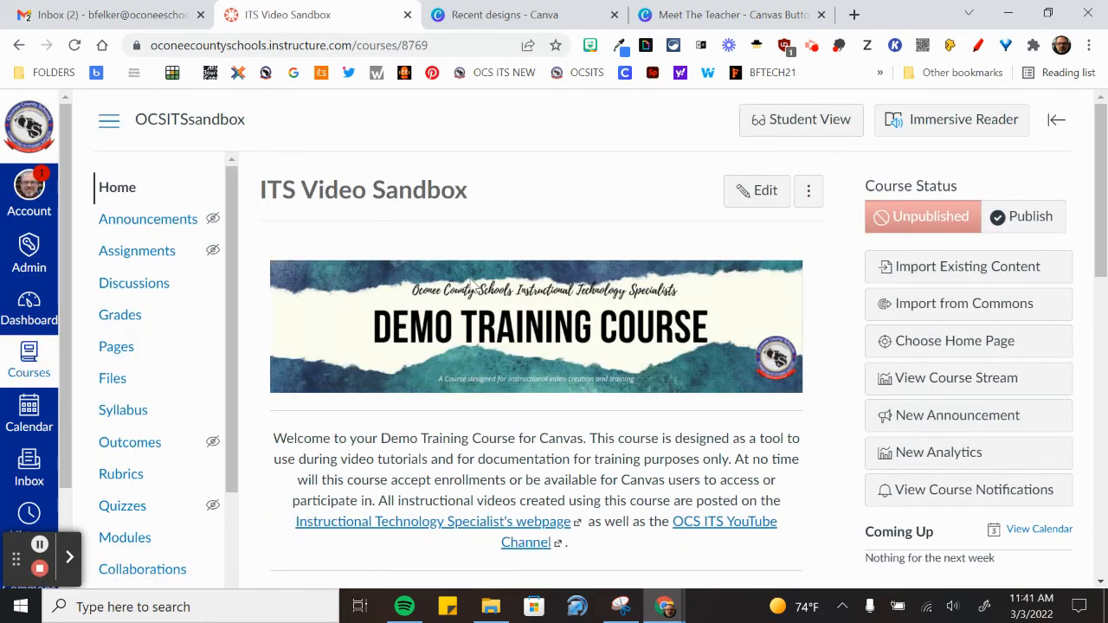
scroll(547, 324, "down", 4)
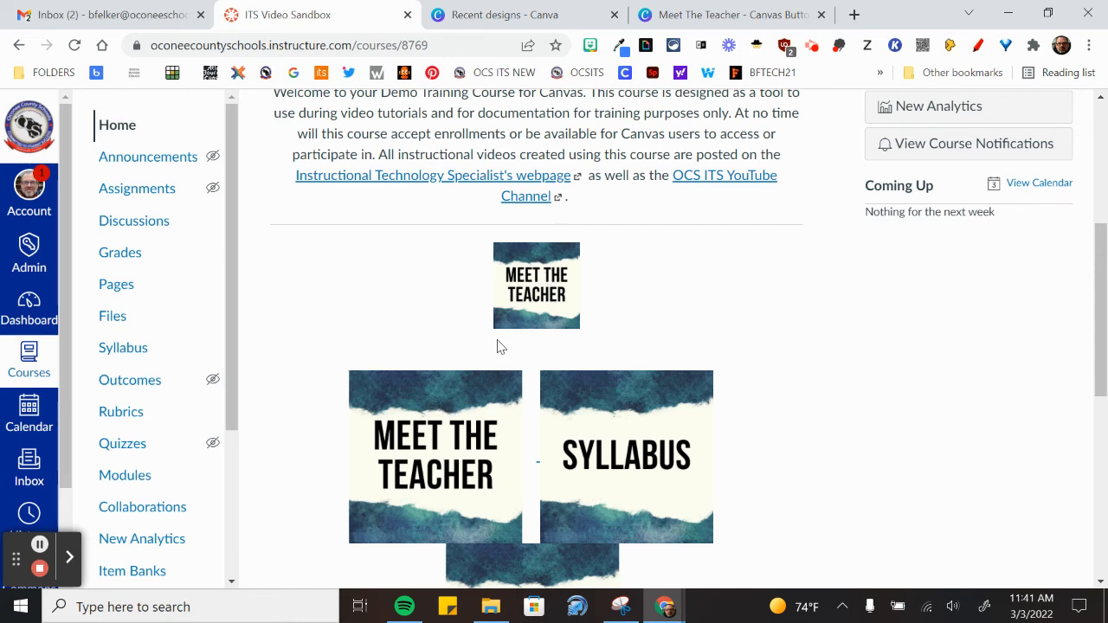
scroll(587, 422, "up", 4)
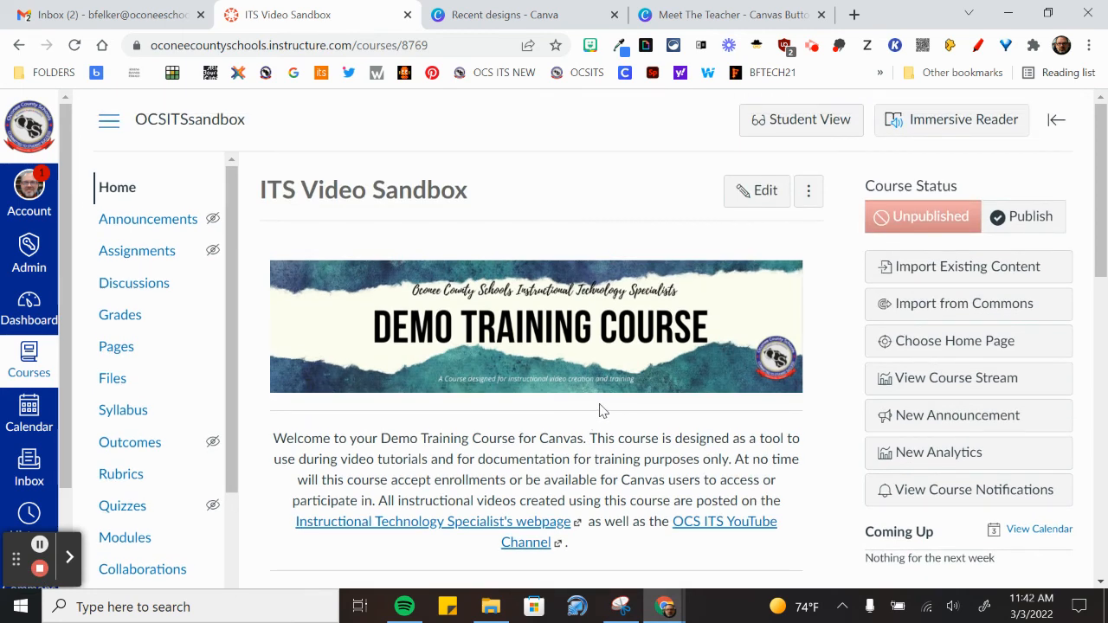
Step: Show the course home page in Student View and examine how the banner, text and buttons are laid out for students
left_click(805, 121)
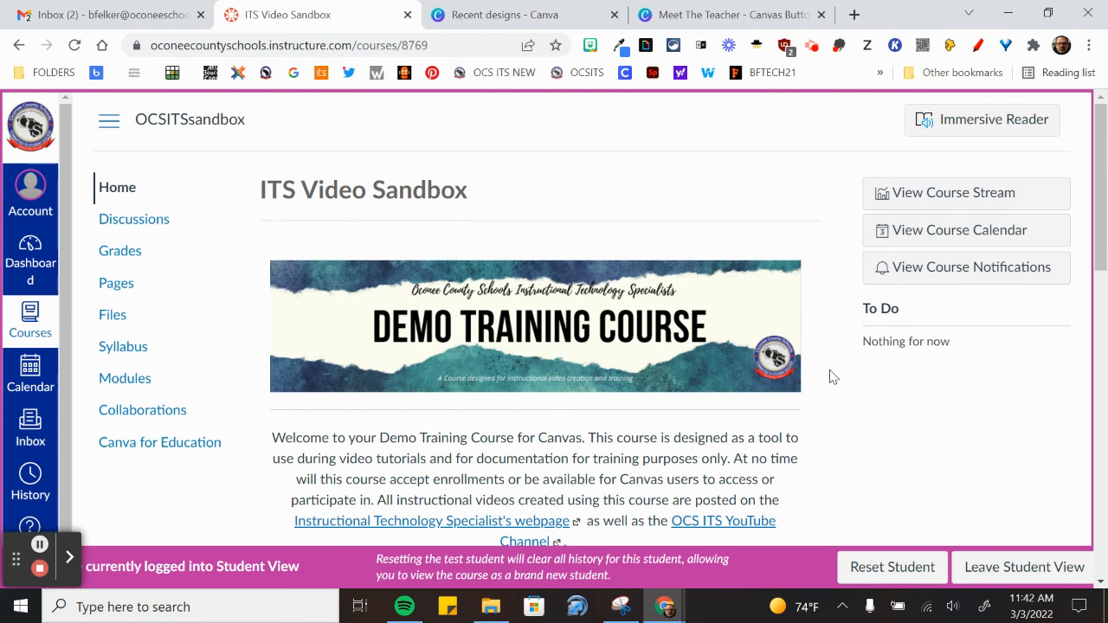
scroll(829, 377, "down", 5)
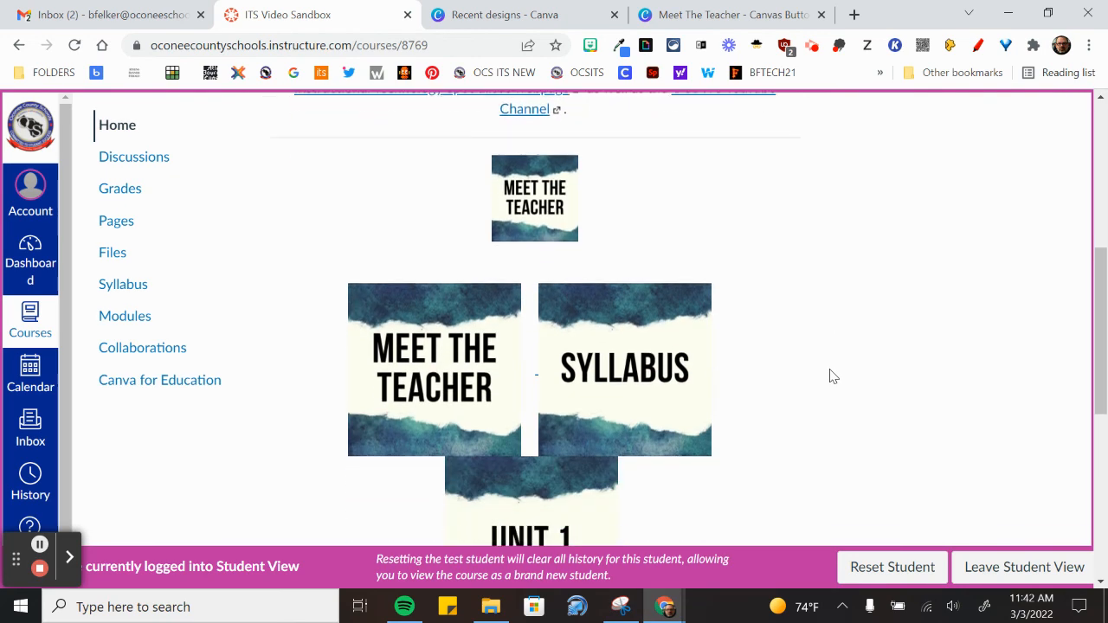
scroll(829, 377, "down", 2)
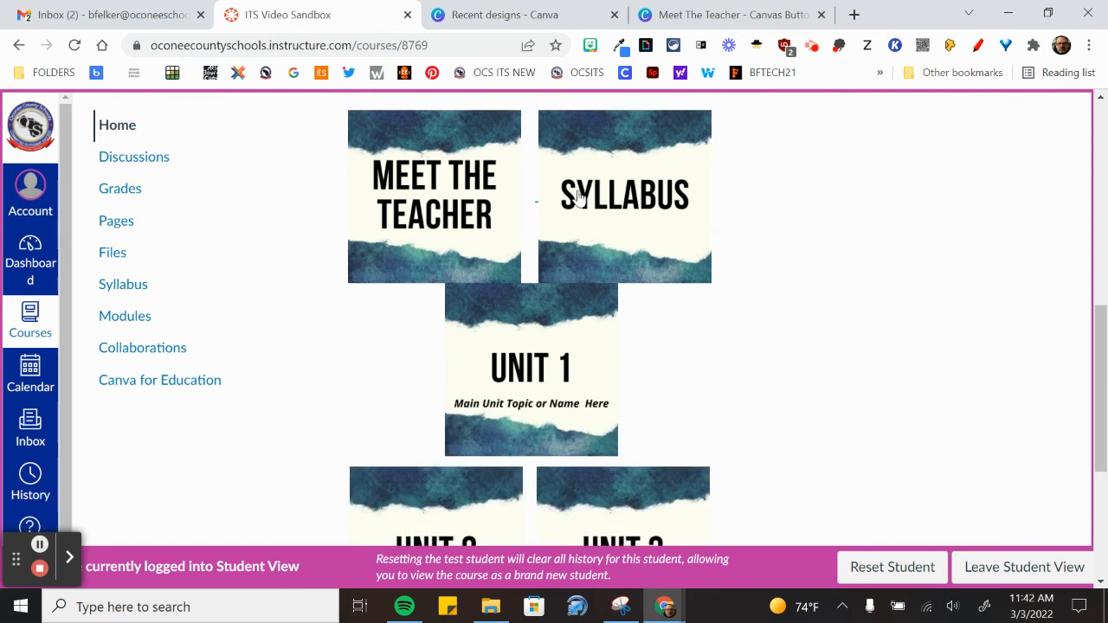
scroll(525, 408, "down", 3)
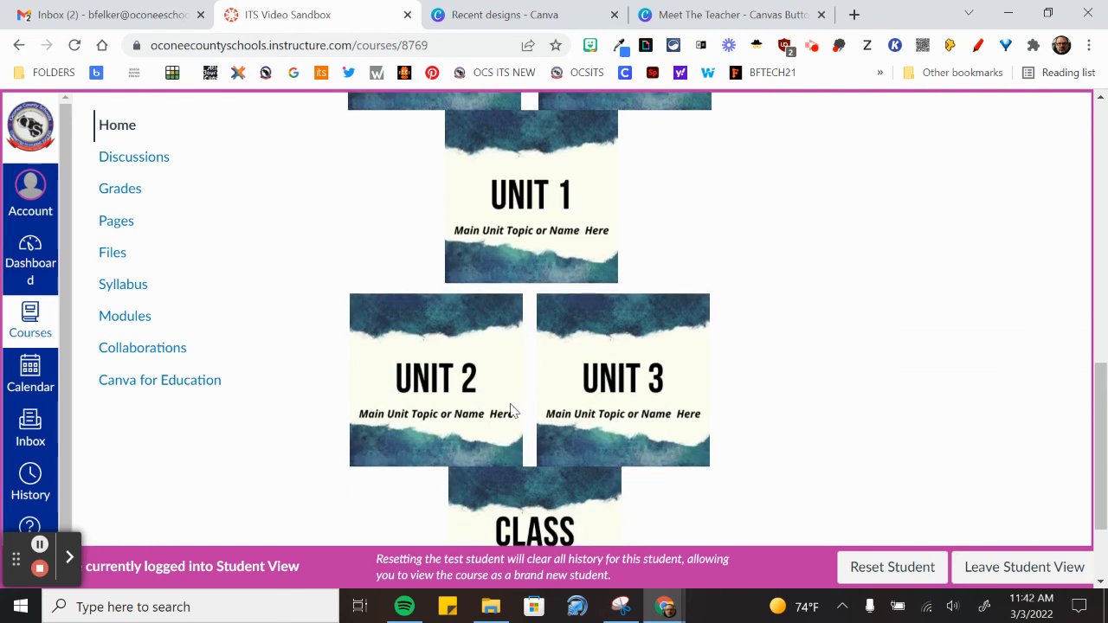
scroll(520, 220, "up", 4)
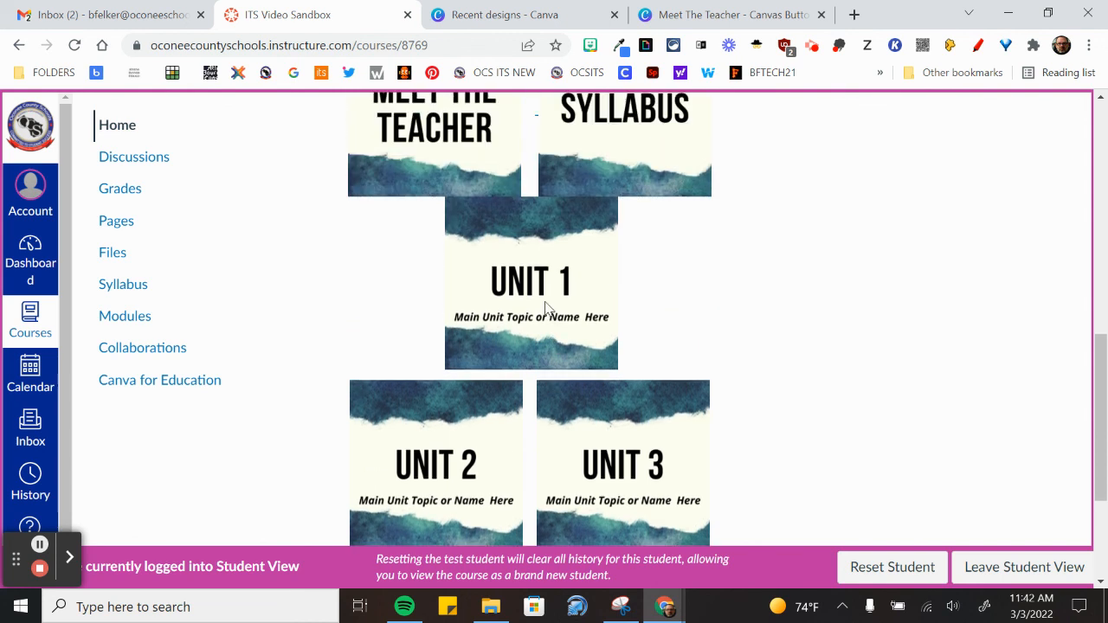
scroll(537, 403, "down", 3)
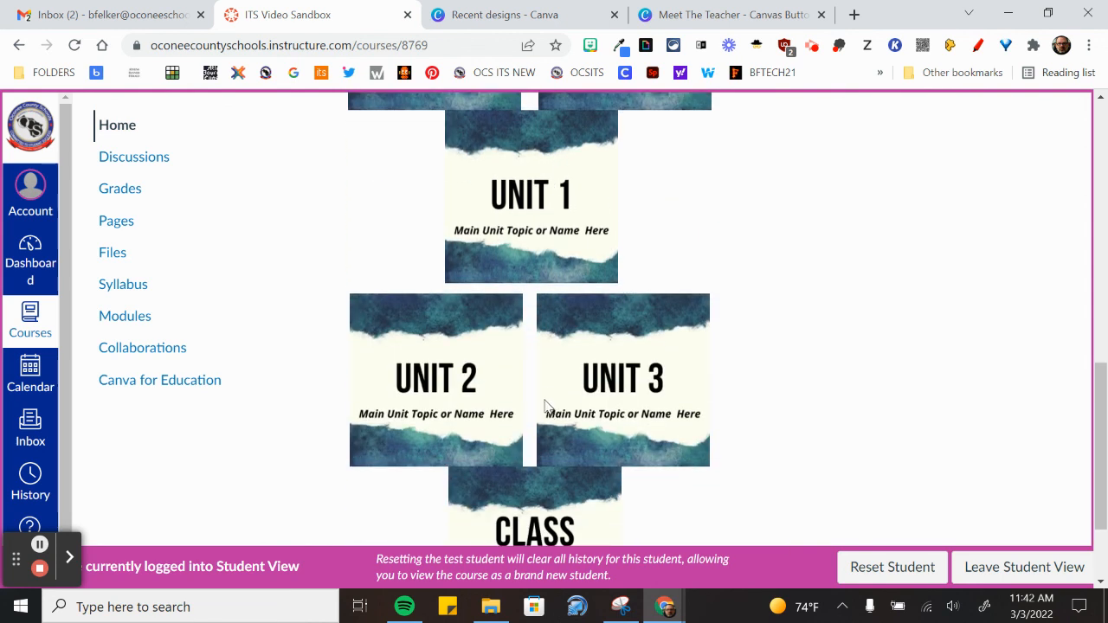
scroll(544, 387, "up", 5)
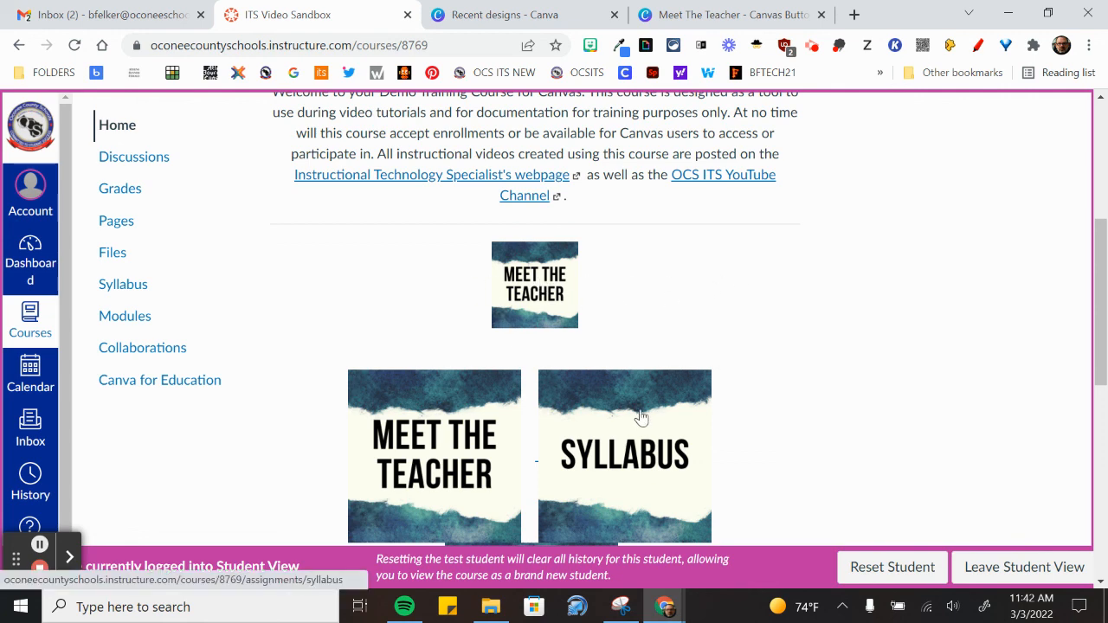
scroll(645, 407, "up", 4)
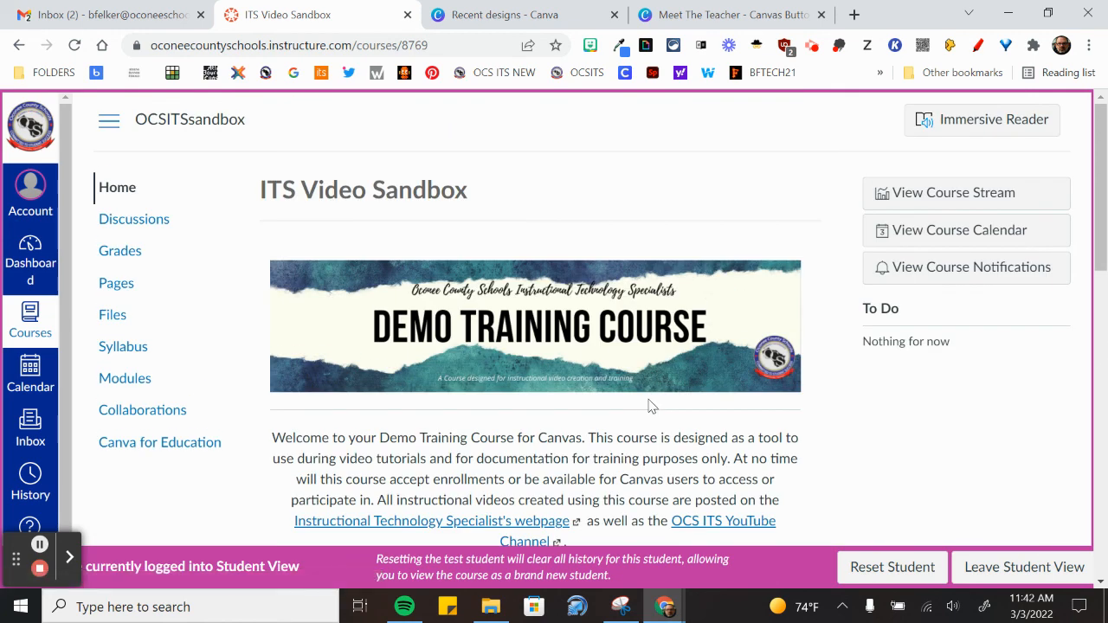